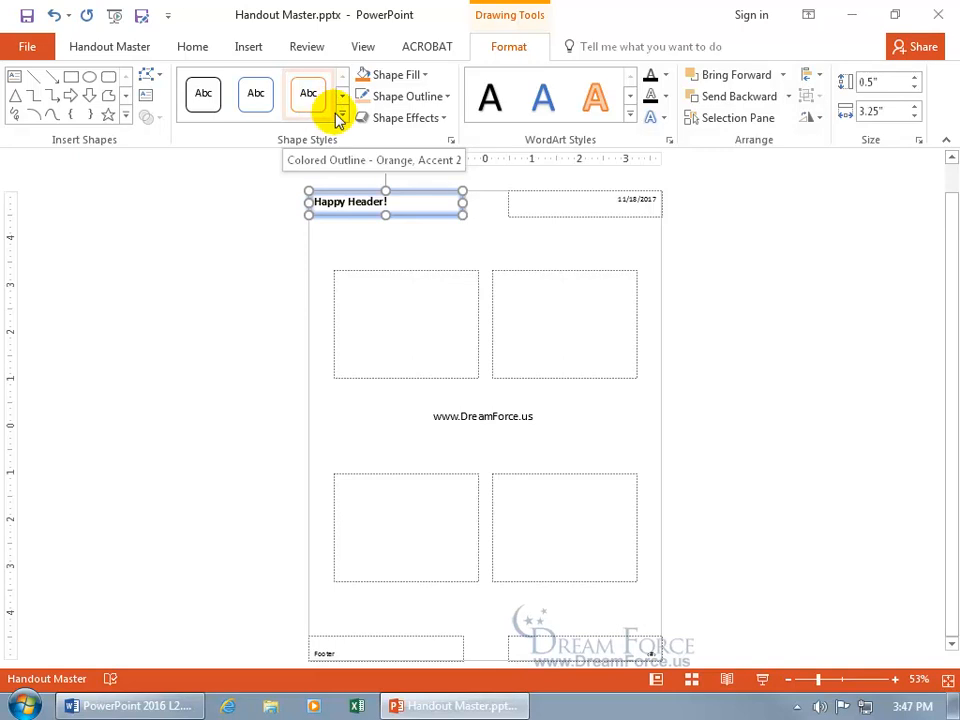
Step: Apply the light orange gradient theme style from the fourth row to the Happy Header! placeholder
{"action": "left_click", "coordinate": [342, 115]}
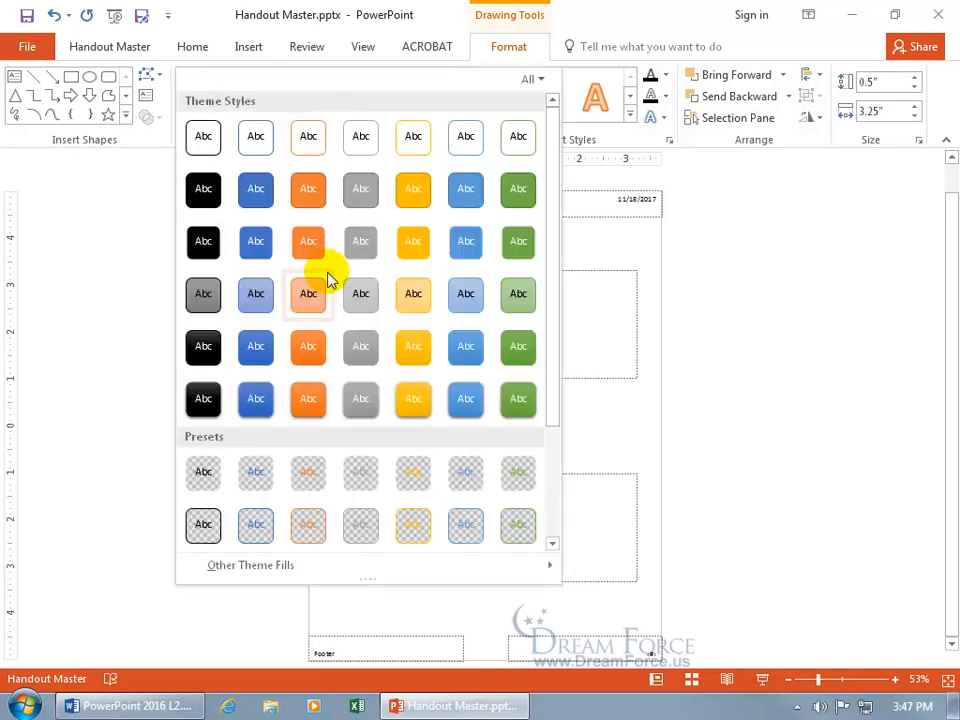
{"action": "left_click", "coordinate": [310, 314]}
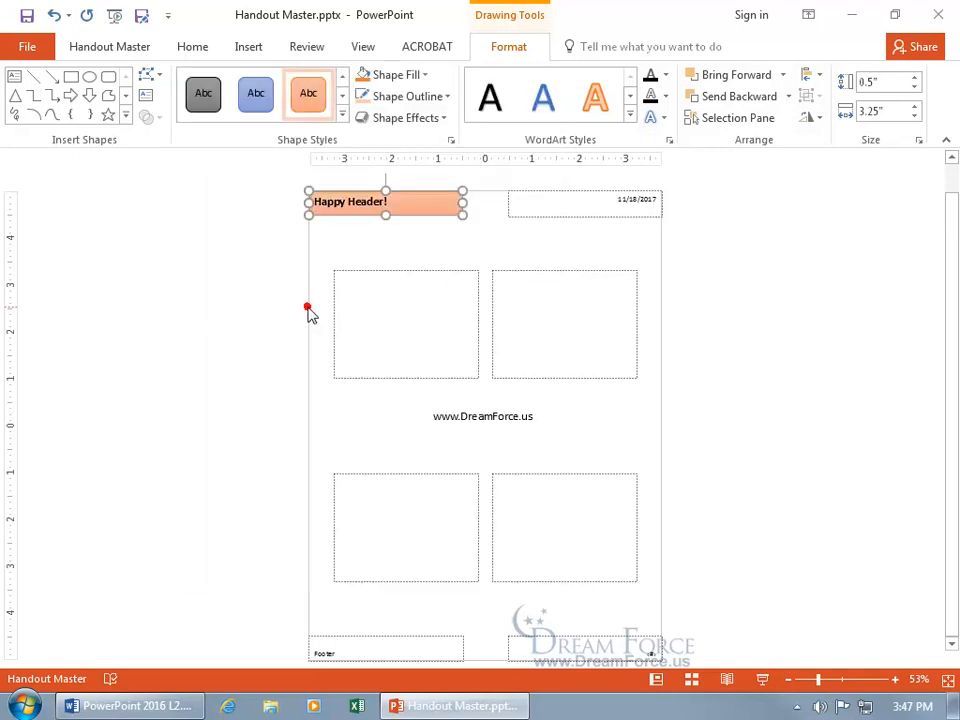
{"action": "left_click", "coordinate": [470, 233]}
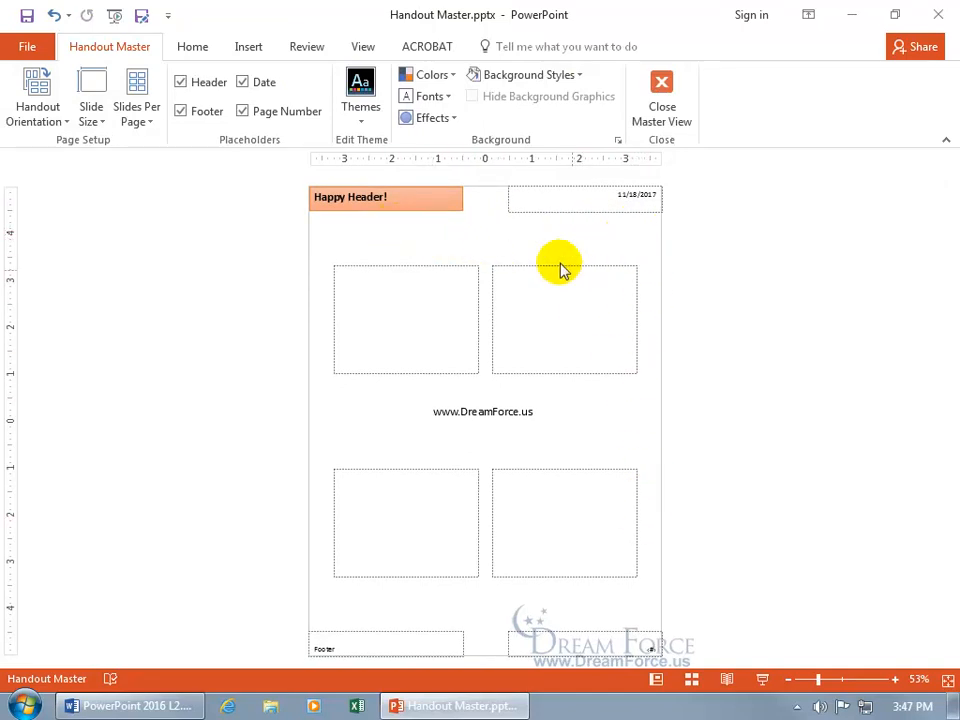
Step: Review the header and footer settings for notes and handouts, leaving them as they are
{"action": "left_click", "coordinate": [249, 48]}
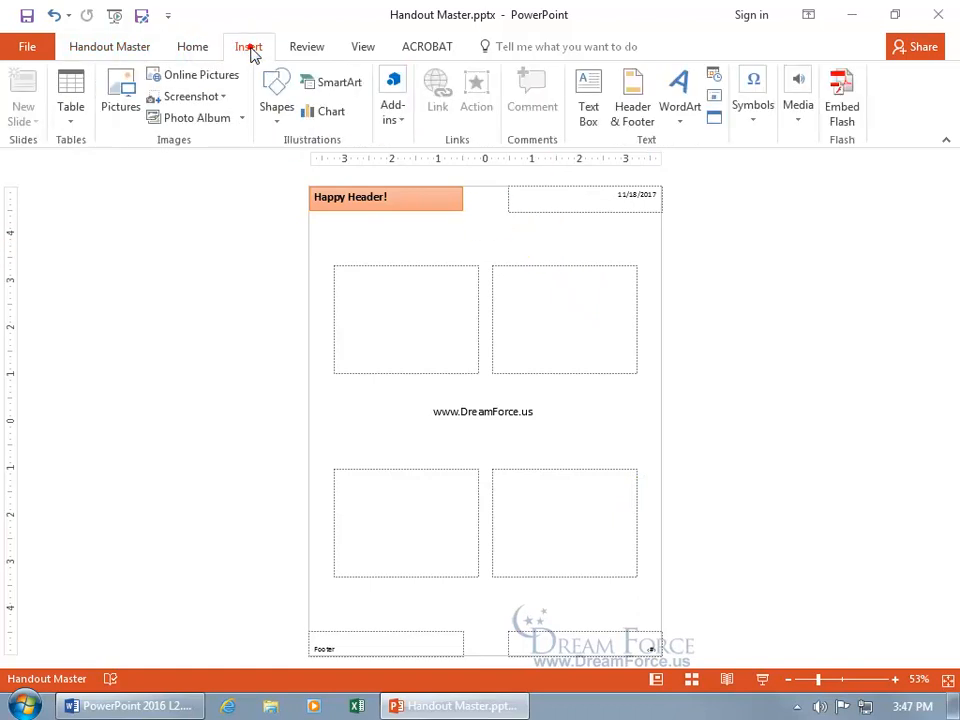
{"action": "left_click", "coordinate": [628, 101]}
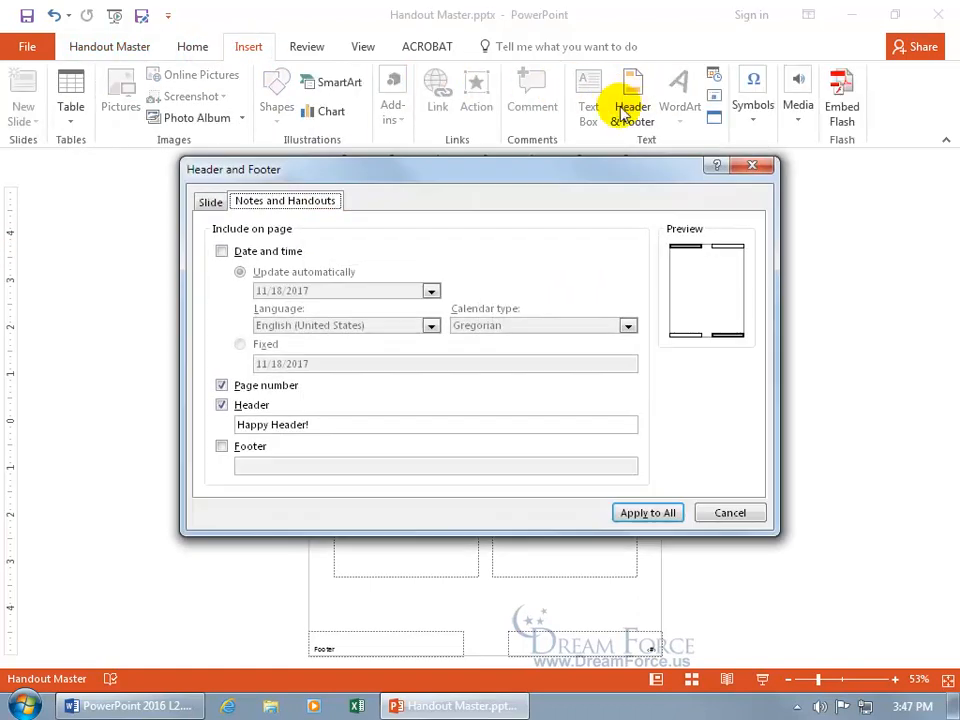
{"action": "left_click", "coordinate": [729, 513]}
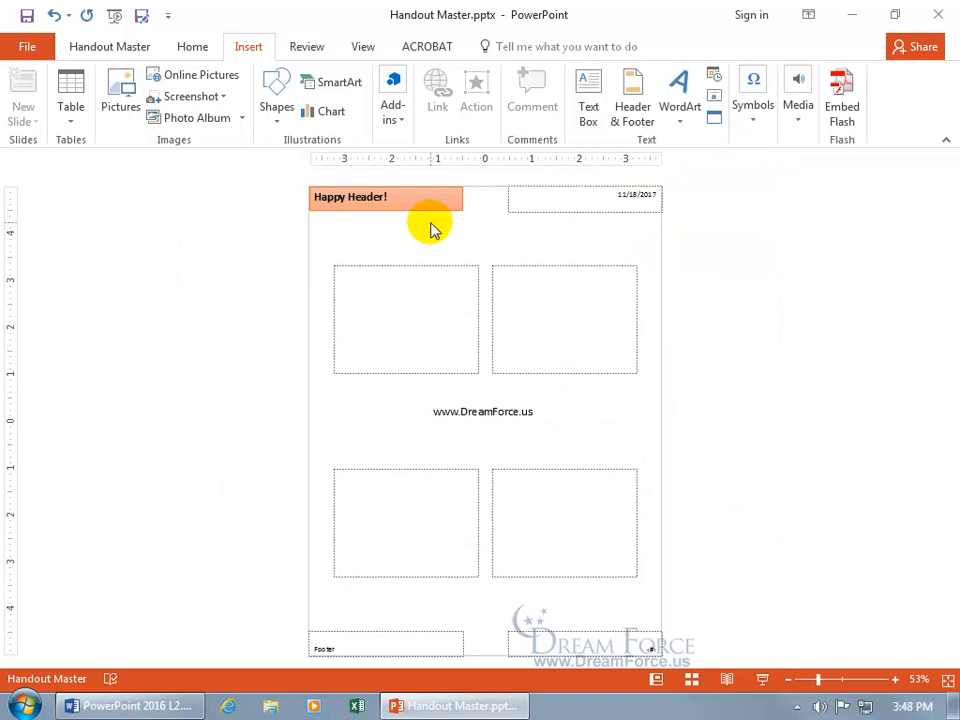
Step: Set the handout master's background to a picture or texture fill
{"action": "left_click", "coordinate": [118, 52]}
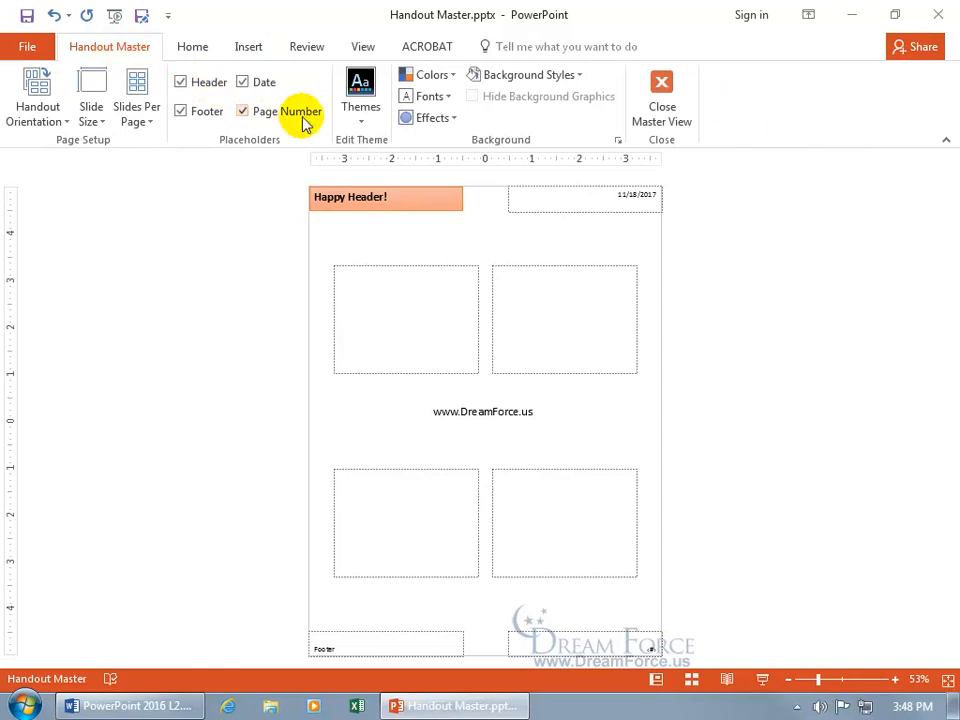
{"action": "left_click", "coordinate": [570, 78]}
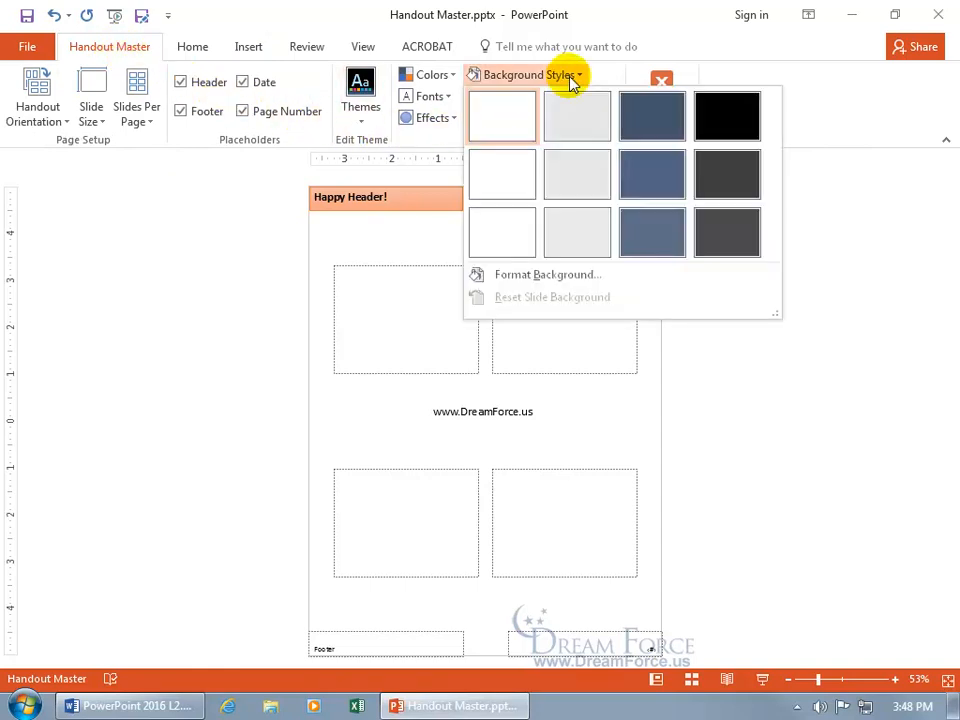
{"action": "left_click", "coordinate": [506, 277]}
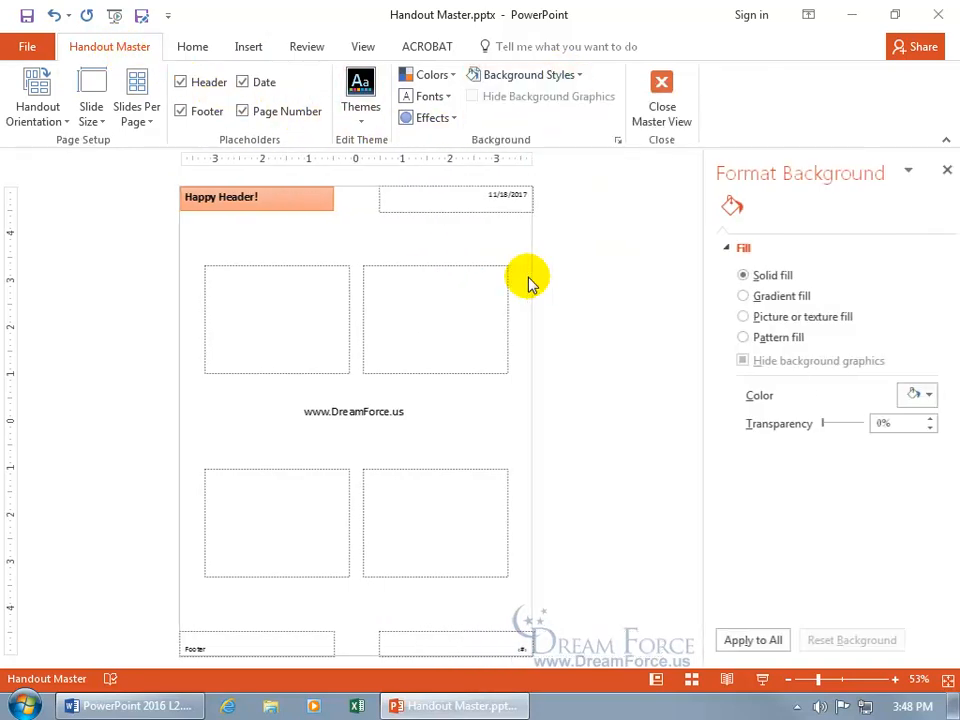
{"action": "left_click", "coordinate": [734, 317]}
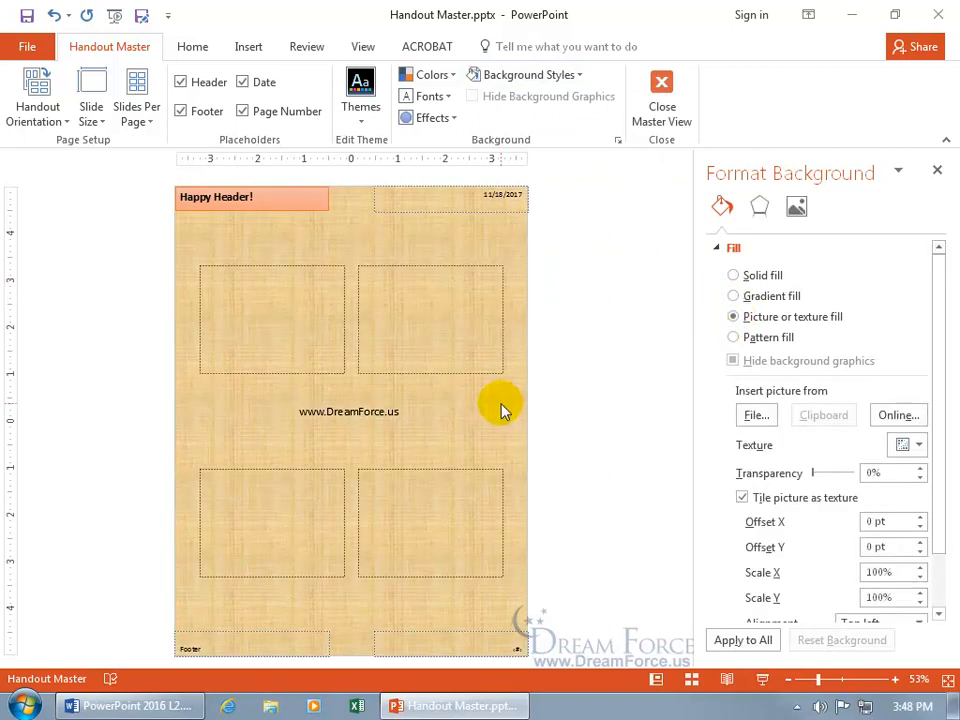
Step: Search online pictures for "happy ghost" and insert the orange smiling ghost as the handout background
{"action": "left_click", "coordinate": [896, 415]}
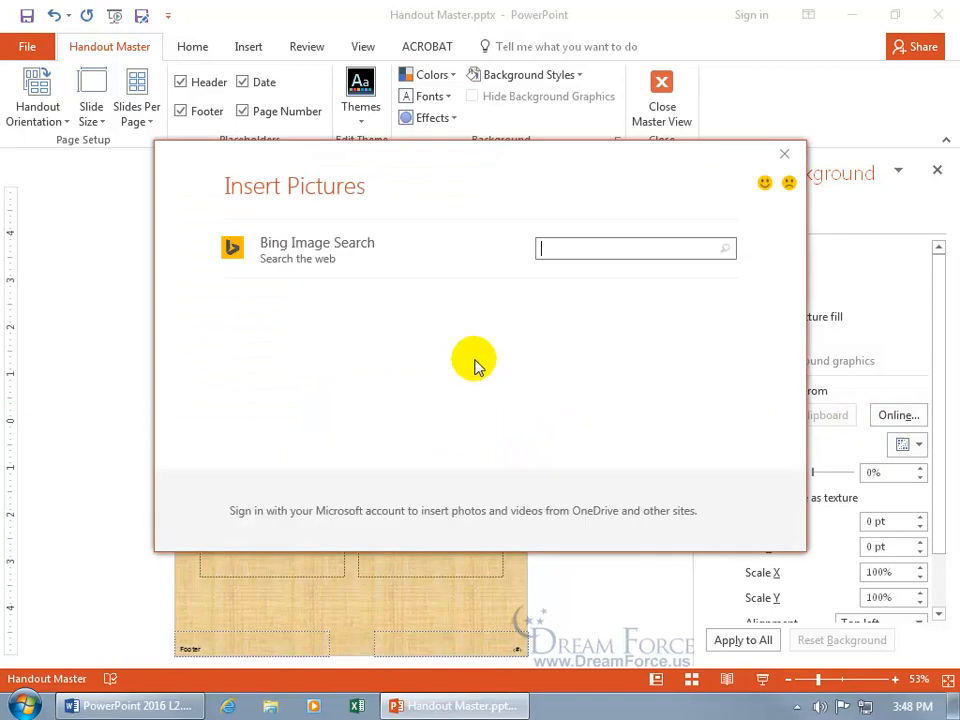
{"action": "type", "text": "happy ghost"}
{"action": "key", "text": "Return"}
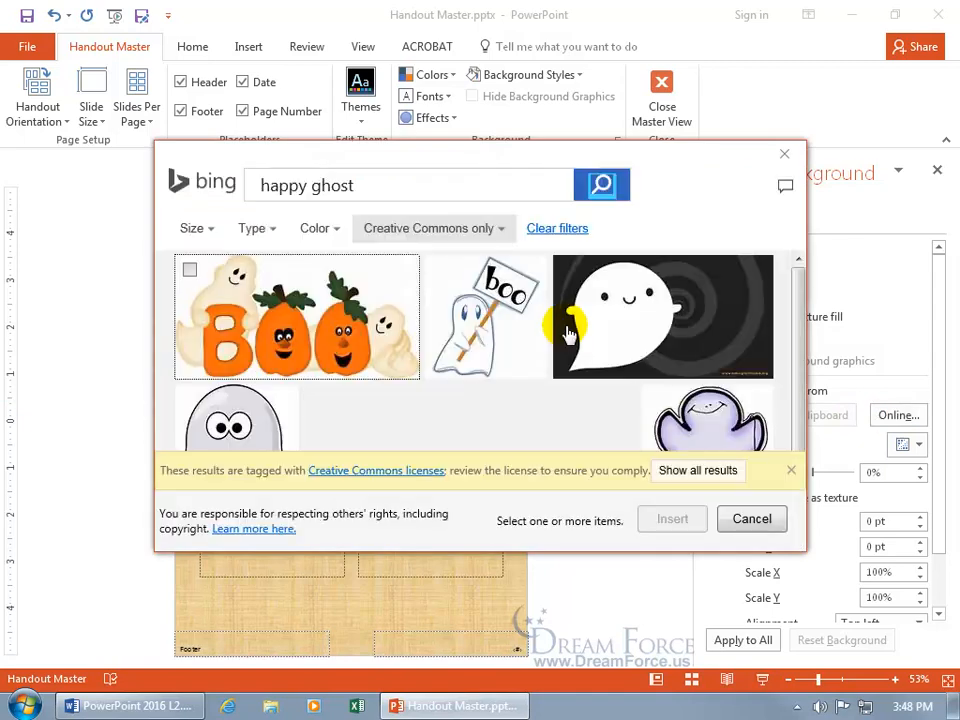
{"action": "scroll", "coordinate": [797, 446], "scroll_direction": "down", "scroll_amount": 5}
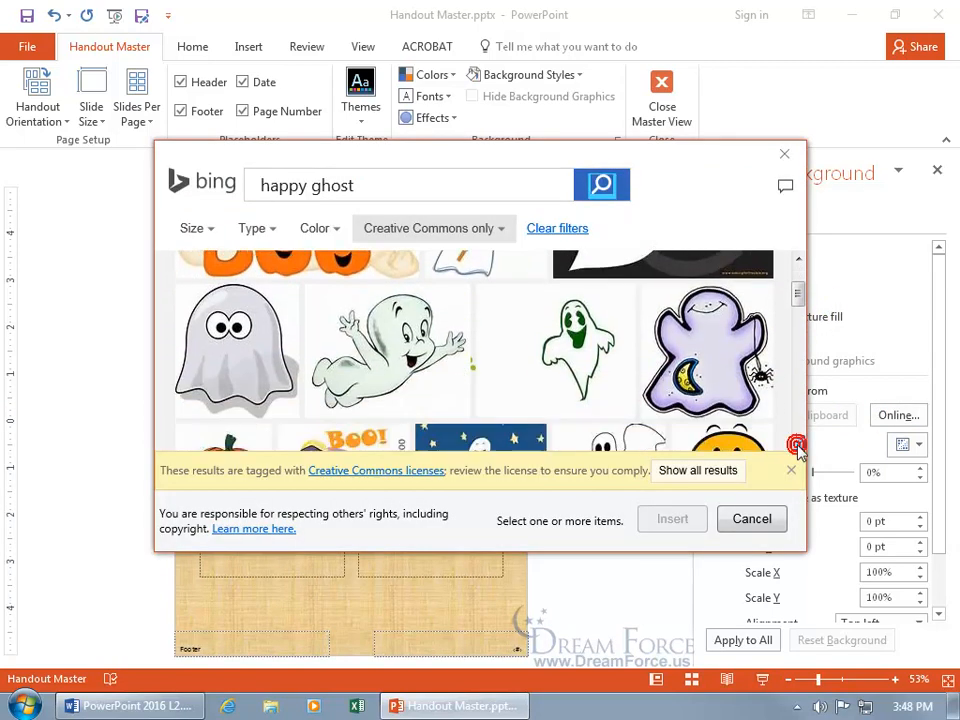
{"action": "left_click", "coordinate": [720, 360]}
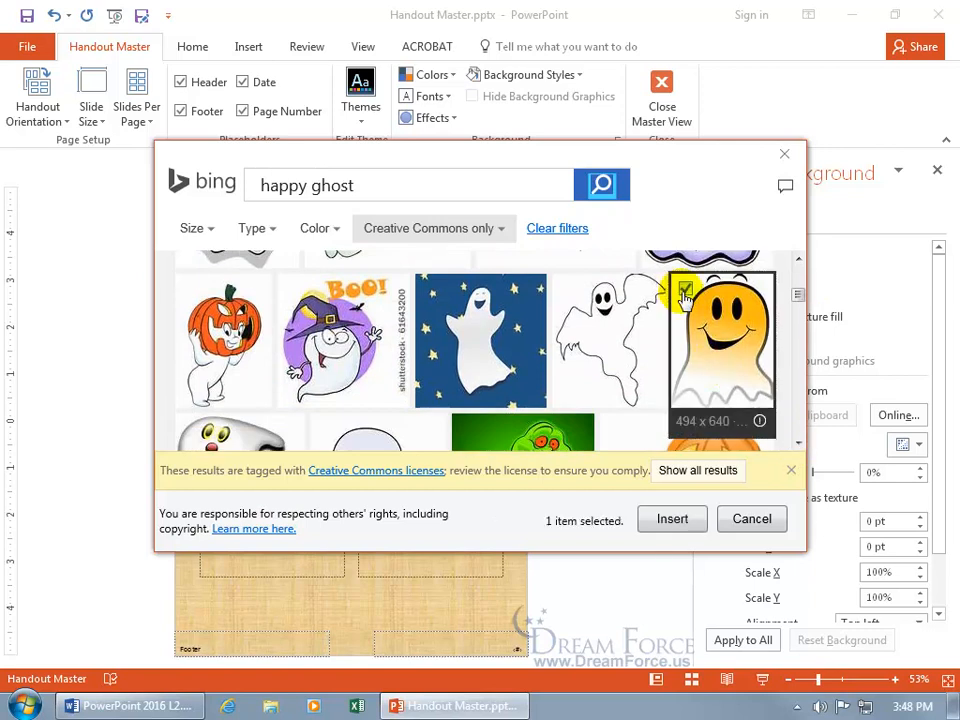
{"action": "left_click", "coordinate": [673, 519]}
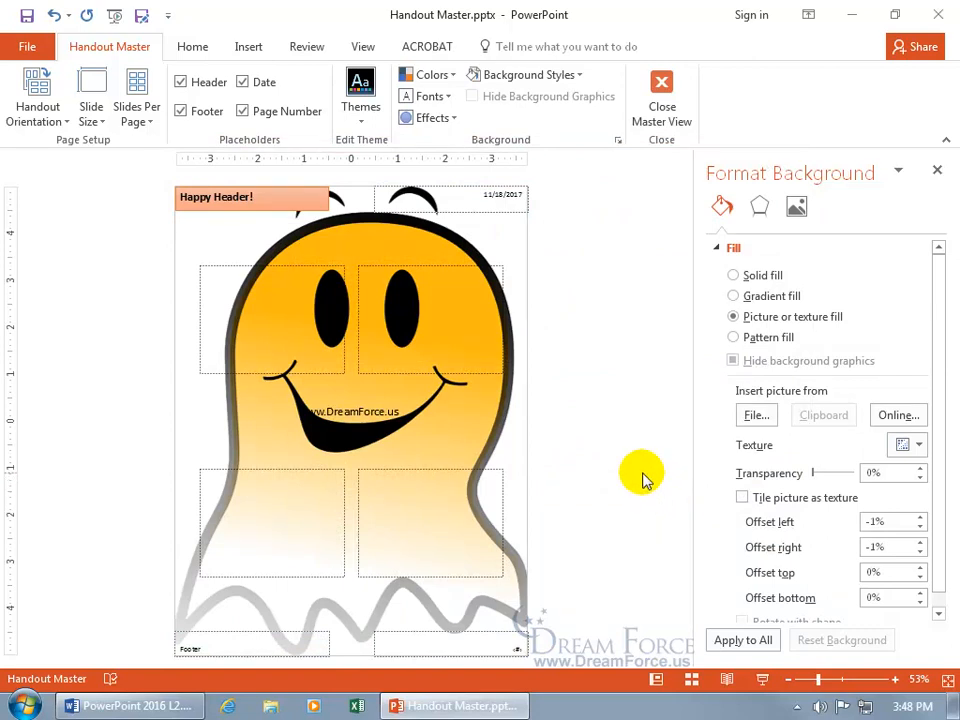
Step: Set the handout's print output to Color in the print settings
{"action": "left_click", "coordinate": [27, 46]}
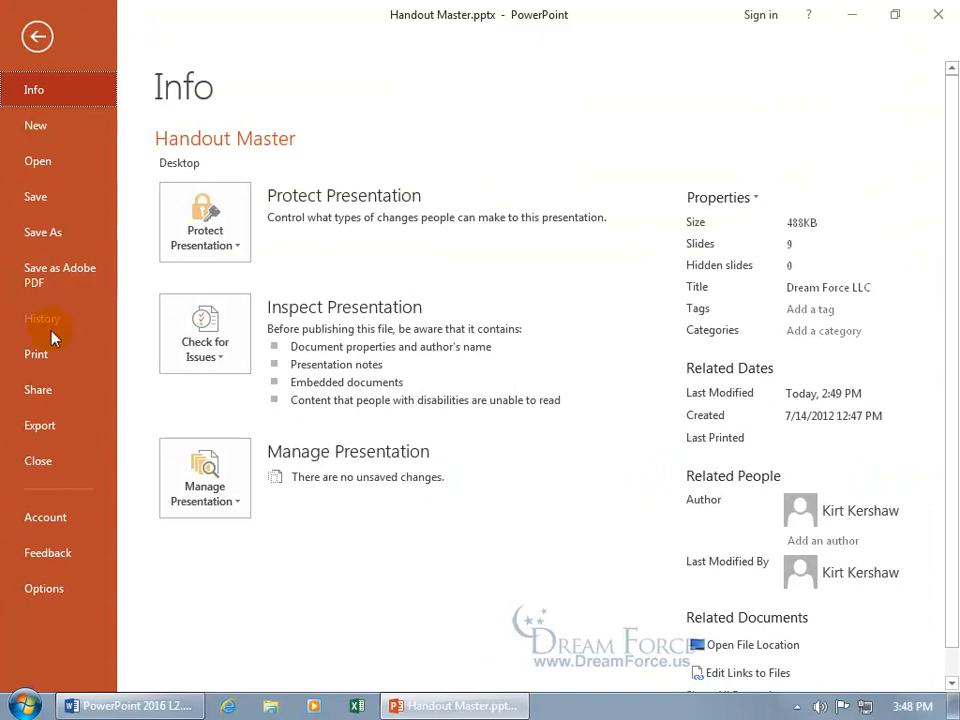
{"action": "left_click", "coordinate": [54, 356]}
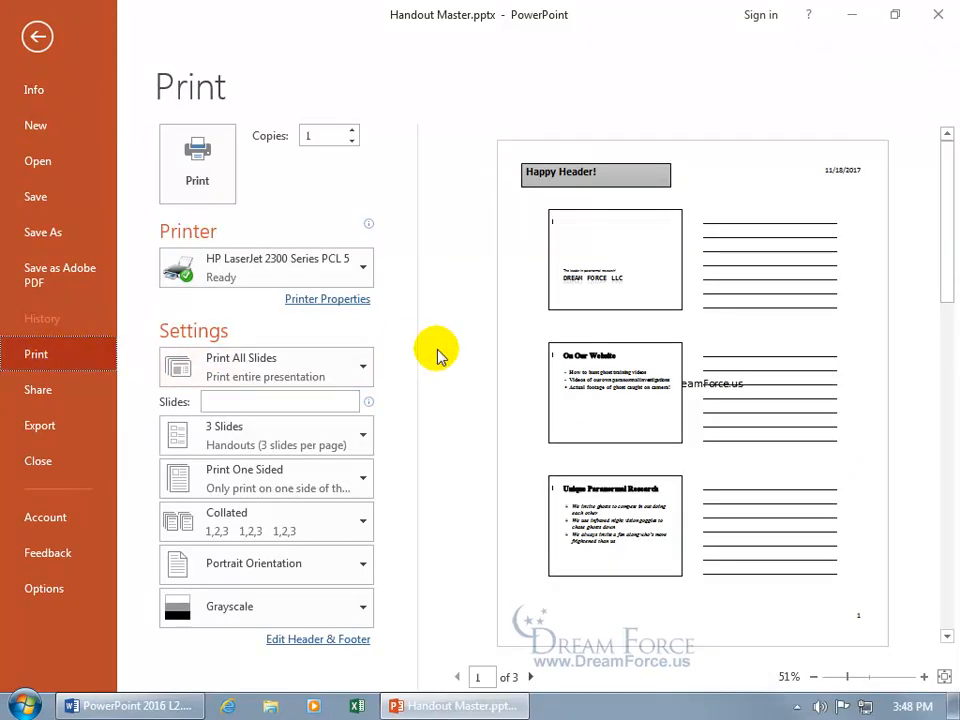
{"action": "left_click", "coordinate": [358, 614]}
{"action": "left_click", "coordinate": [313, 494]}
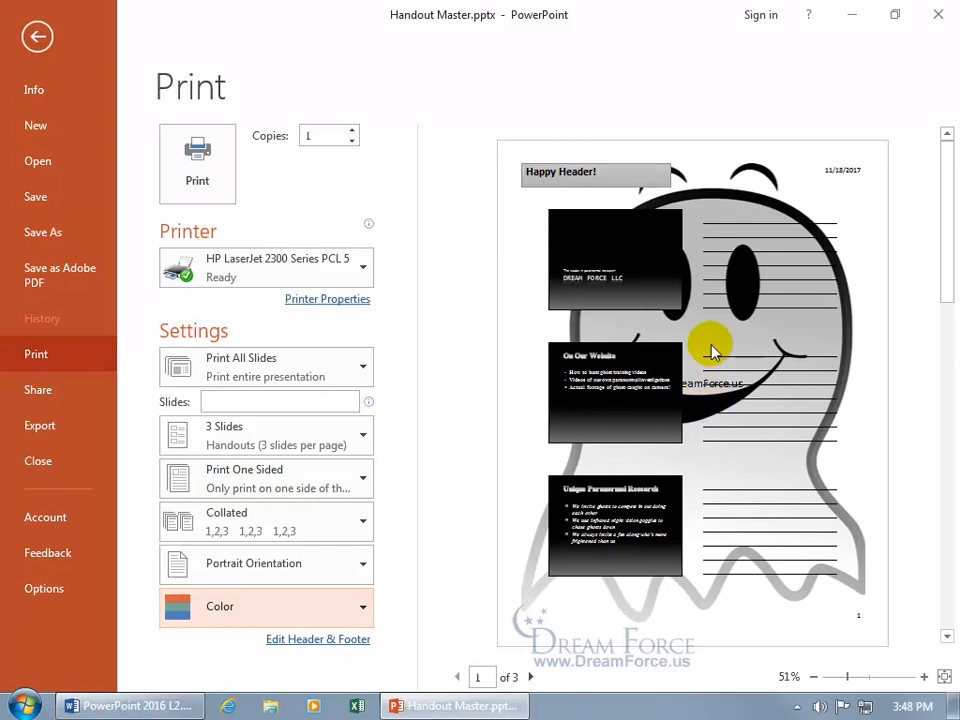
Step: Look through the print preview up to page 3 and return to the handout master
{"action": "left_click", "coordinate": [531, 677]}
{"action": "left_click", "coordinate": [531, 677]}
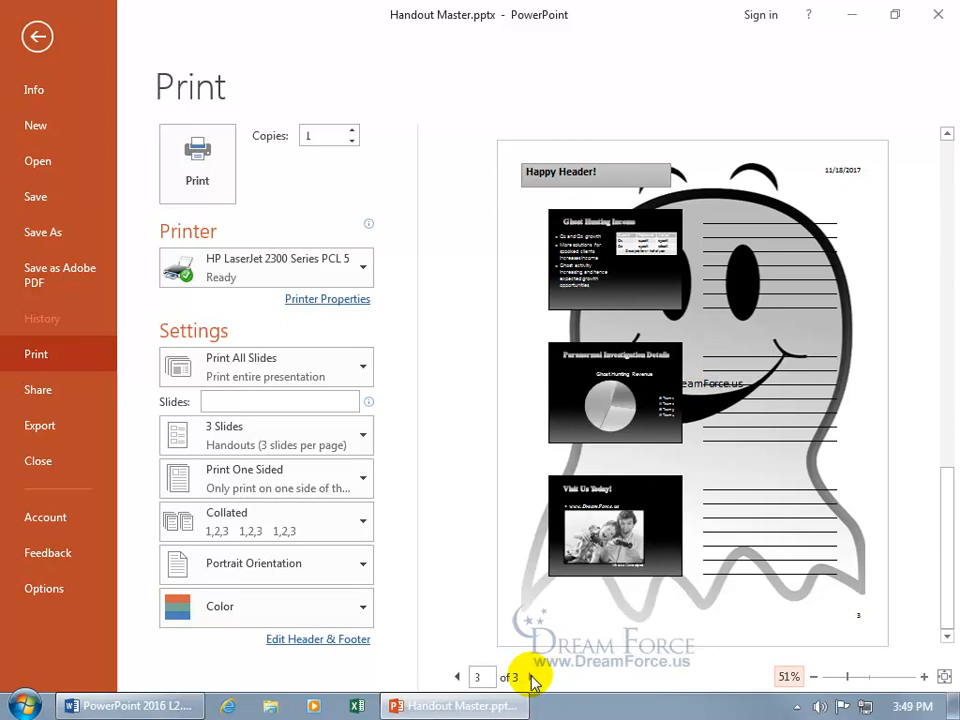
{"action": "left_click", "coordinate": [37, 36]}
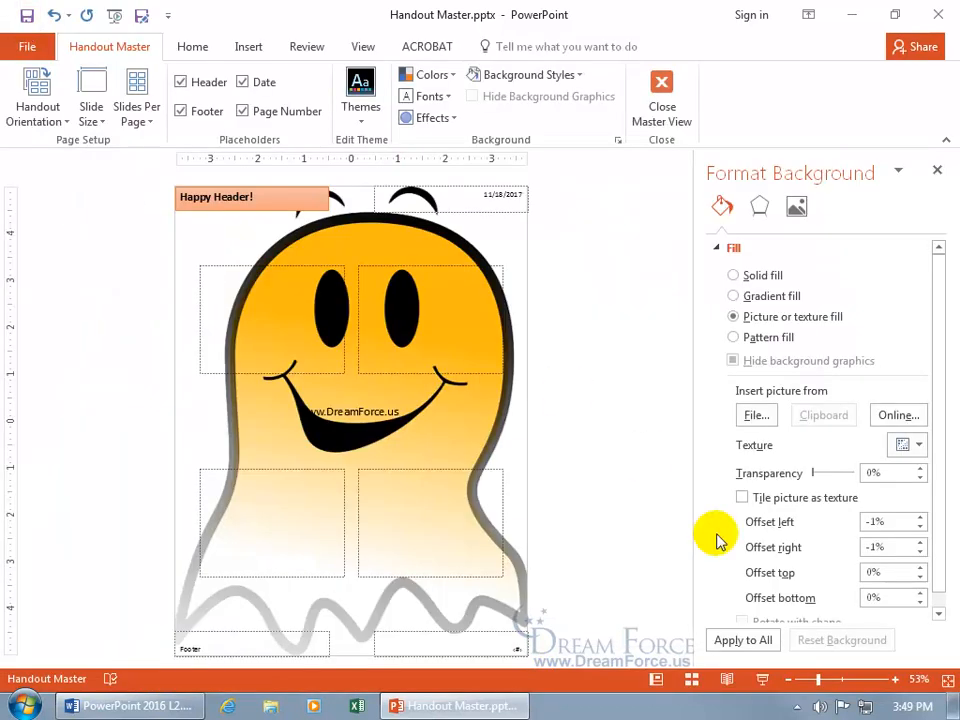
Step: Try applying the ghost background to all slides, and undo it once checked in the print preview
{"action": "left_click", "coordinate": [763, 639]}
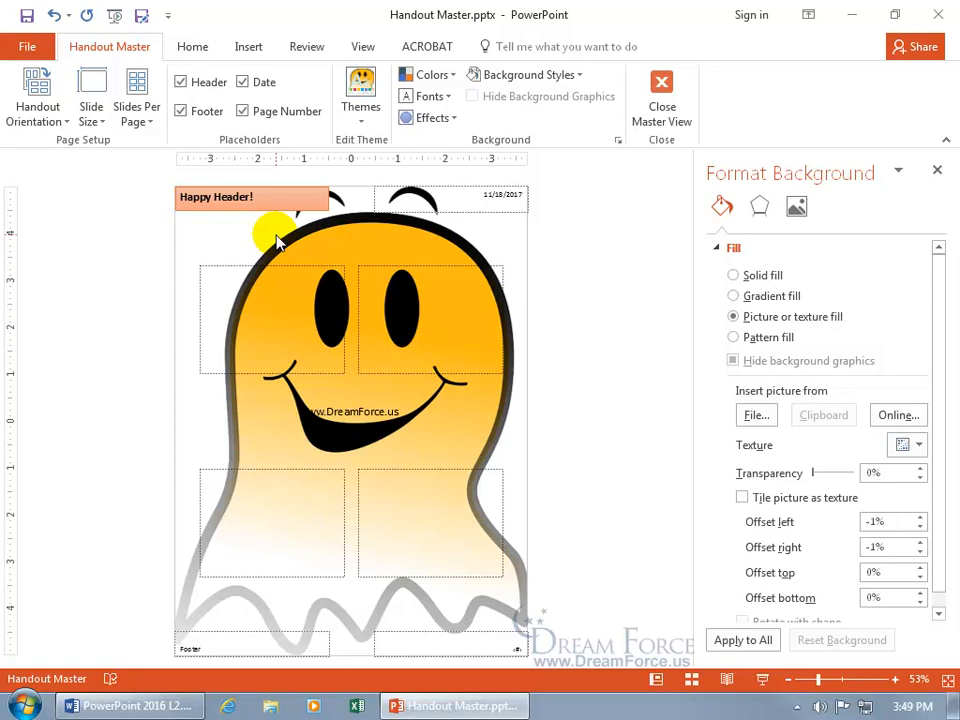
{"action": "left_click", "coordinate": [28, 50]}
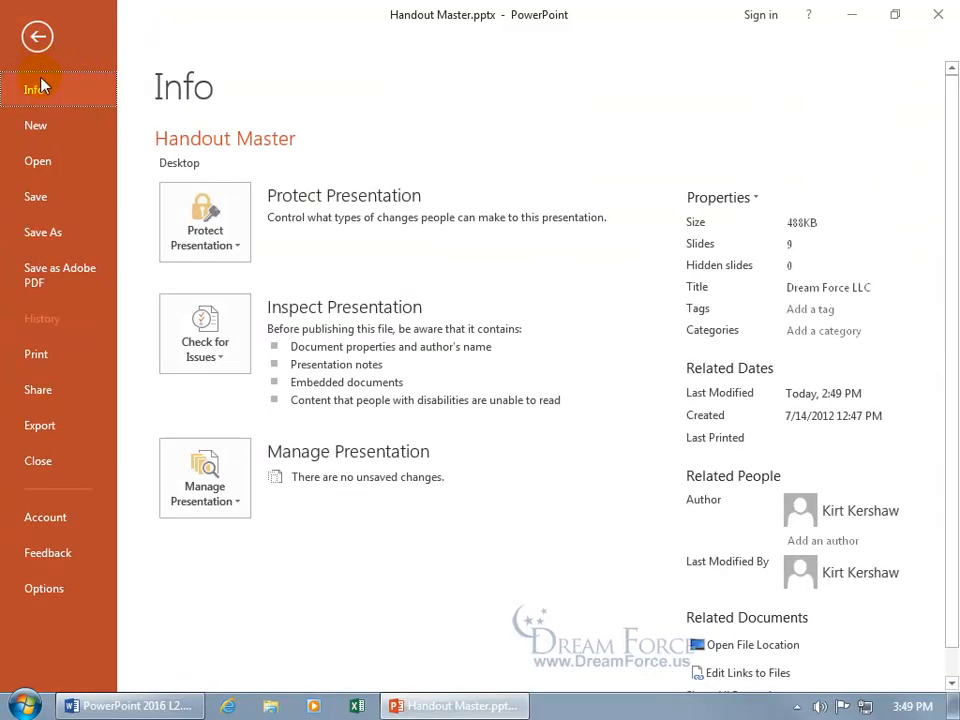
{"action": "left_click", "coordinate": [40, 355]}
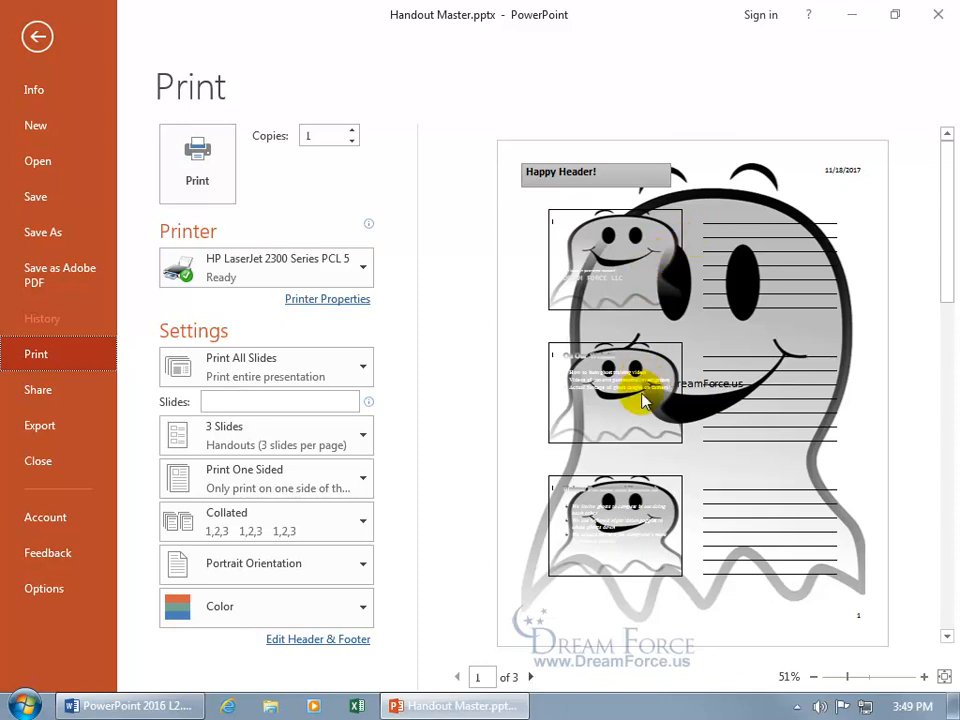
{"action": "left_click", "coordinate": [30, 36]}
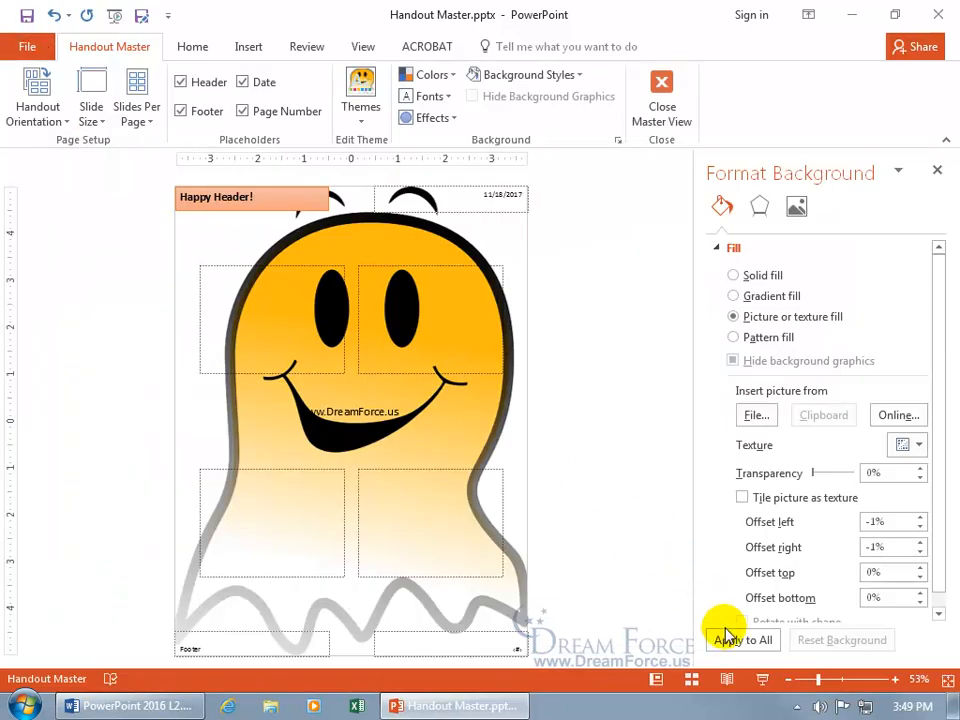
{"action": "left_click", "coordinate": [53, 15]}
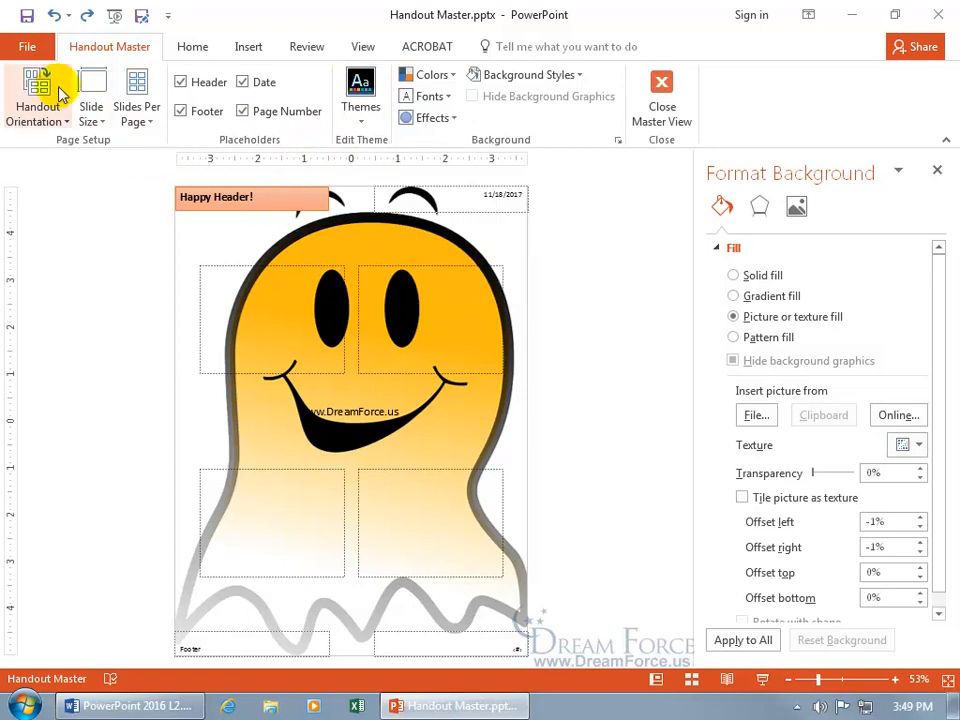
Step: Check how the slides and ghost background look in the handout's print preview, and return to the handout master
{"action": "left_click", "coordinate": [27, 47]}
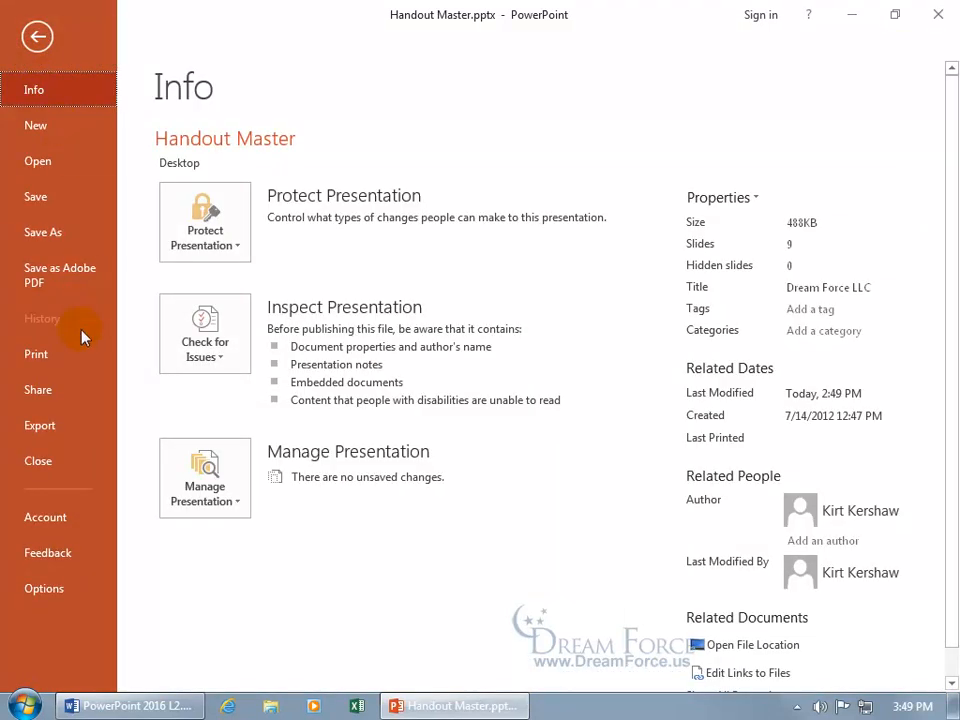
{"action": "left_click", "coordinate": [78, 356]}
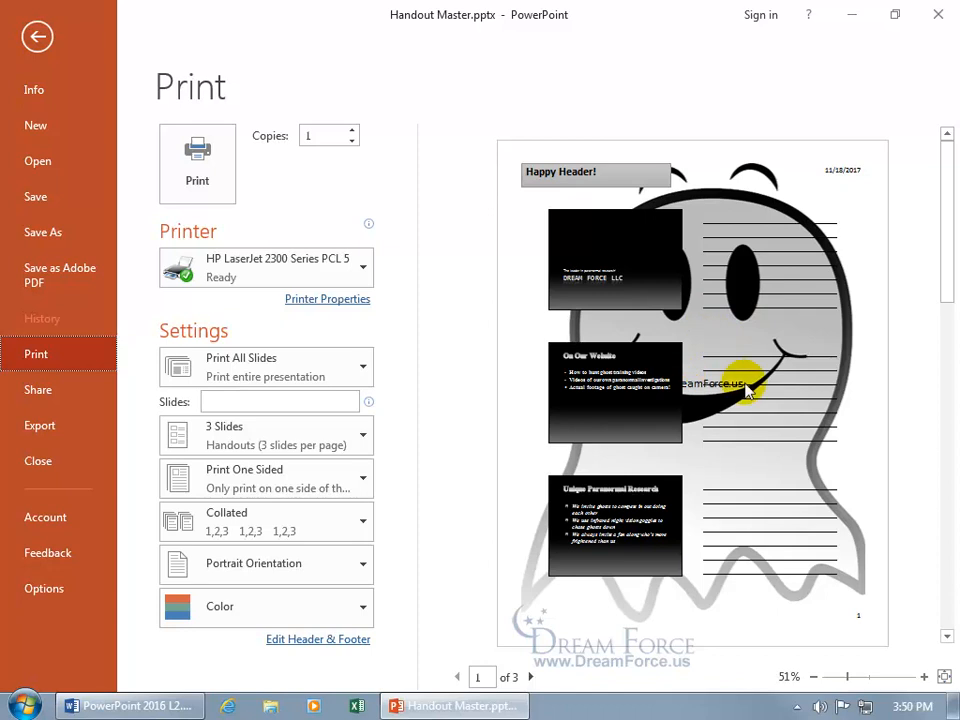
{"action": "left_click", "coordinate": [37, 36]}
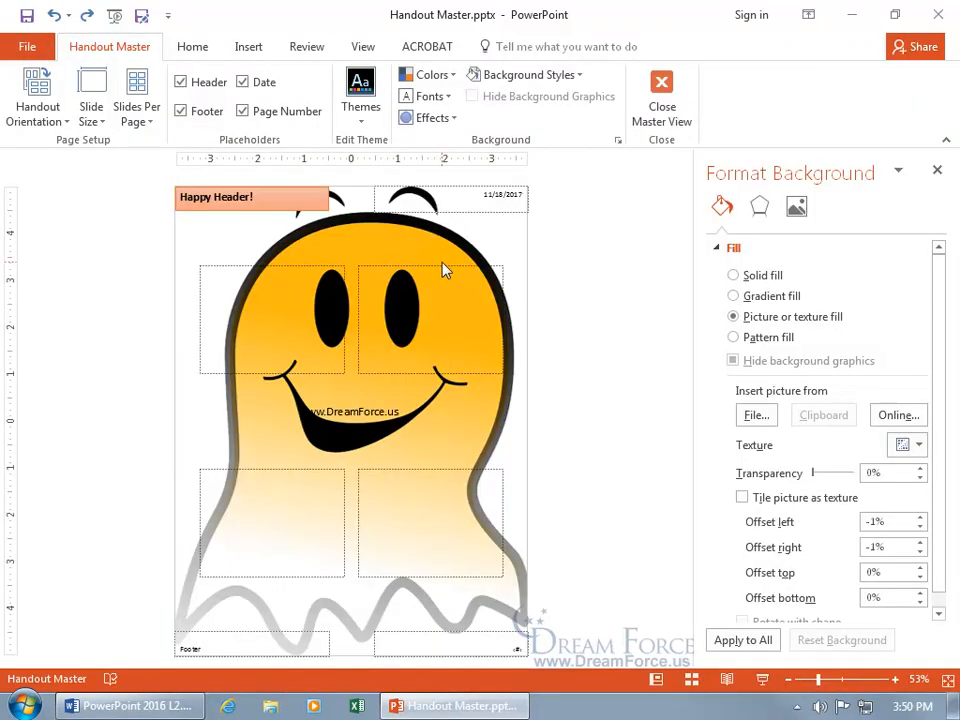
{"action": "left_click", "coordinate": [380, 415]}
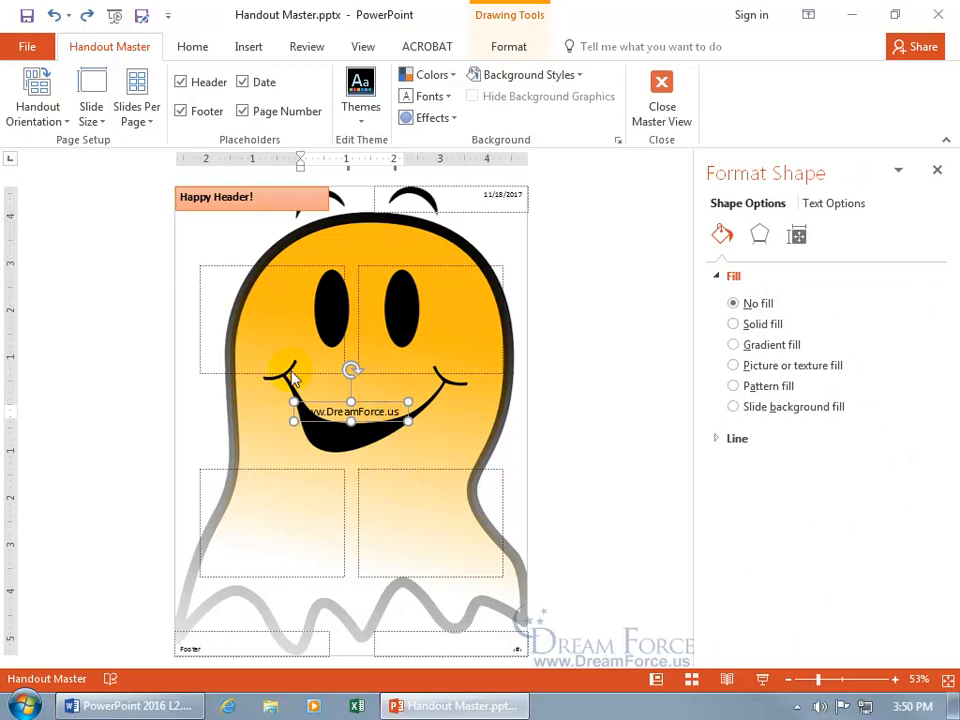
{"action": "left_click", "coordinate": [366, 400]}
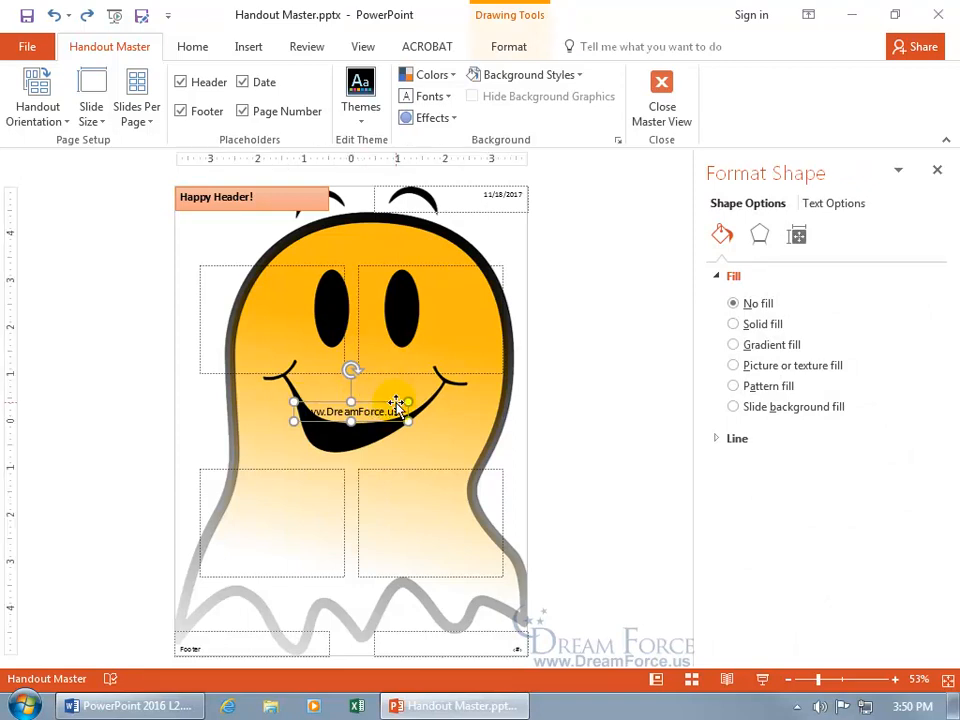
{"action": "key", "text": "Delete"}
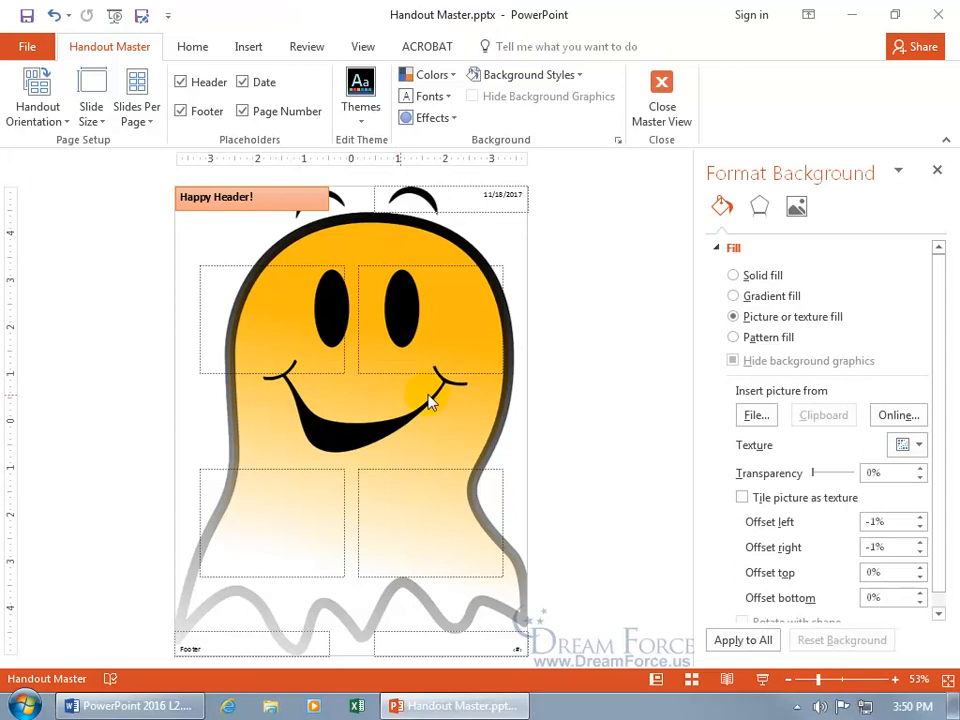
{"action": "left_click", "coordinate": [733, 276]}
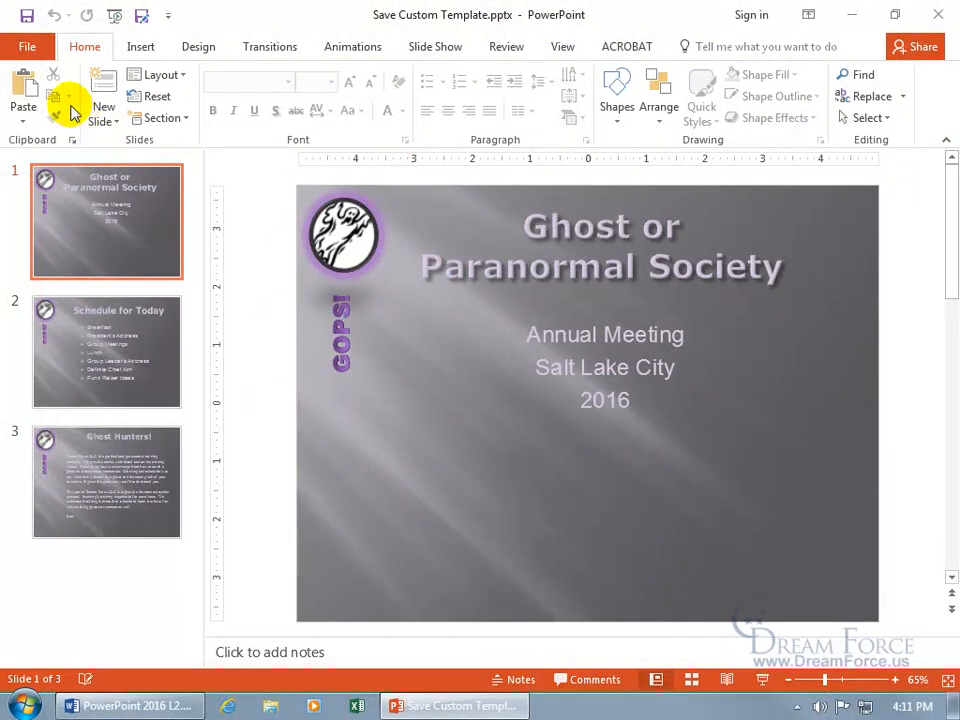
Step: Examine the templates available for a new presentation and return to the Save Custom Template.pptx slides
{"action": "left_click", "coordinate": [27, 47]}
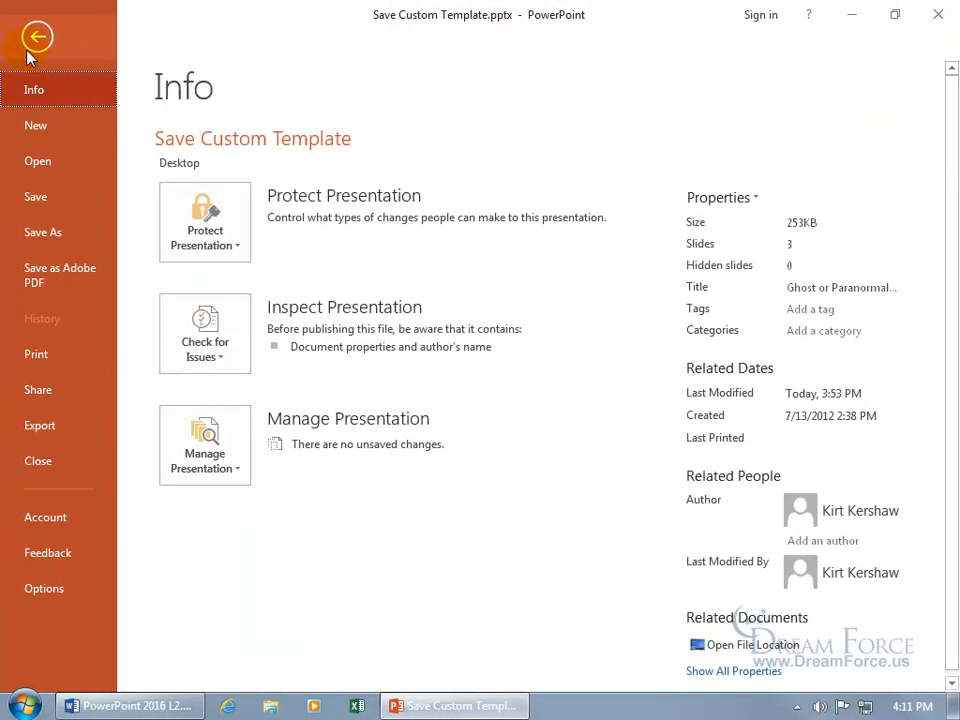
{"action": "left_click", "coordinate": [42, 122]}
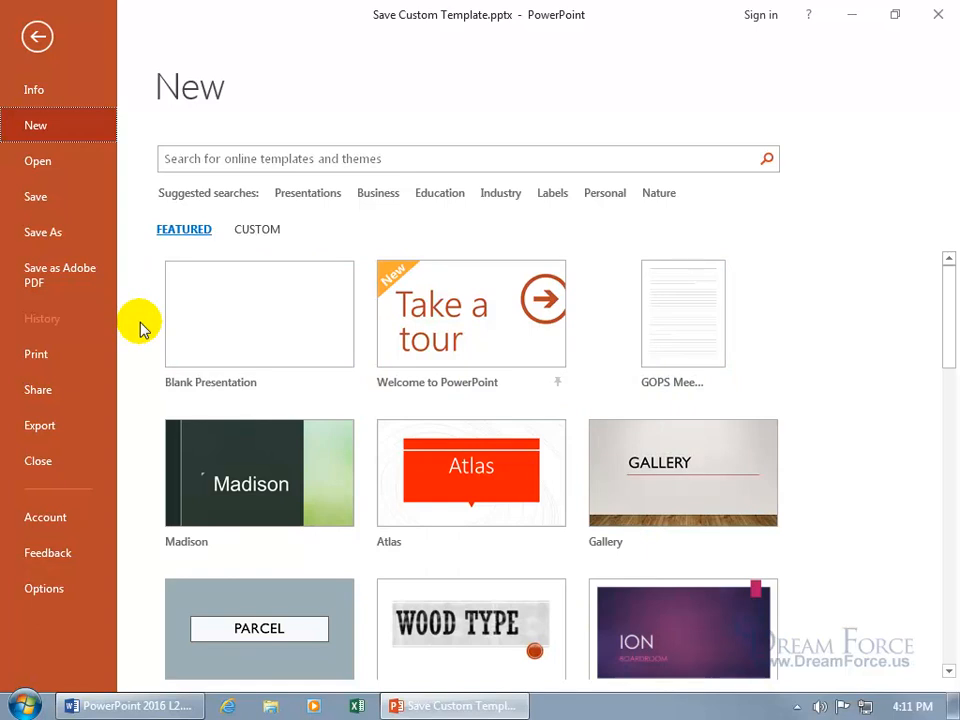
{"action": "left_click", "coordinate": [38, 35]}
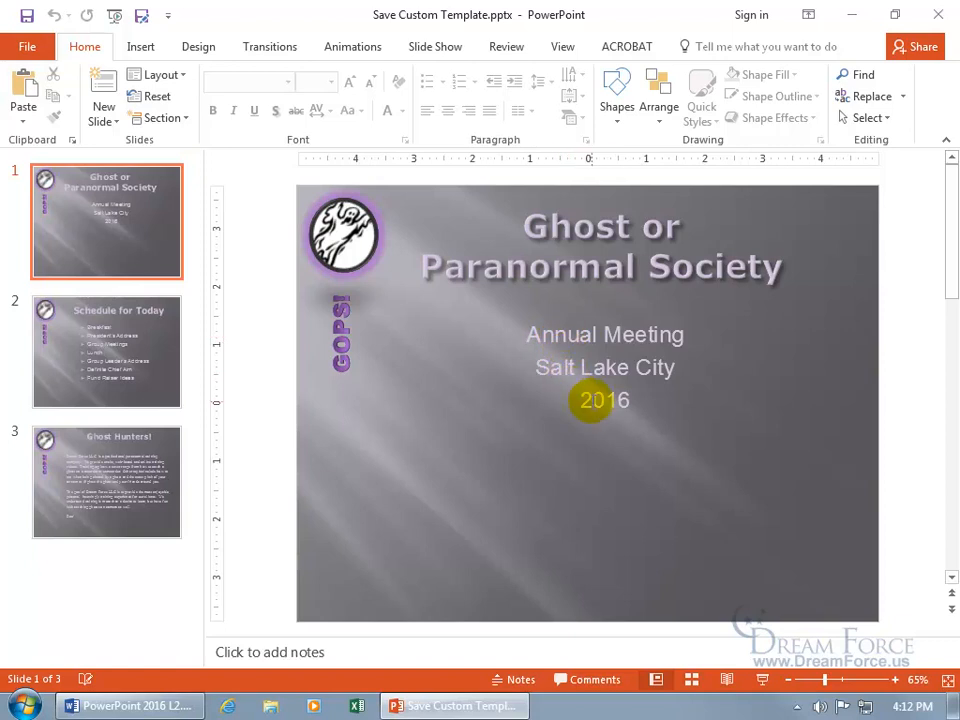
Step: Look through the three slides and delete the word "Annual" from the first slide's subtitle
{"action": "left_click", "coordinate": [143, 368]}
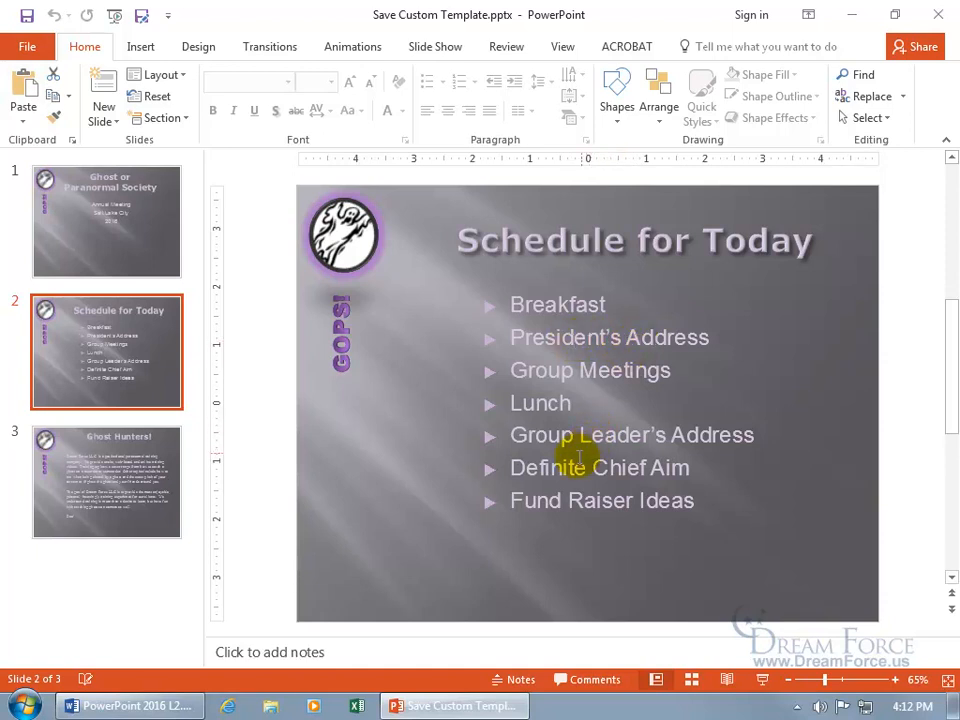
{"action": "left_click", "coordinate": [148, 466]}
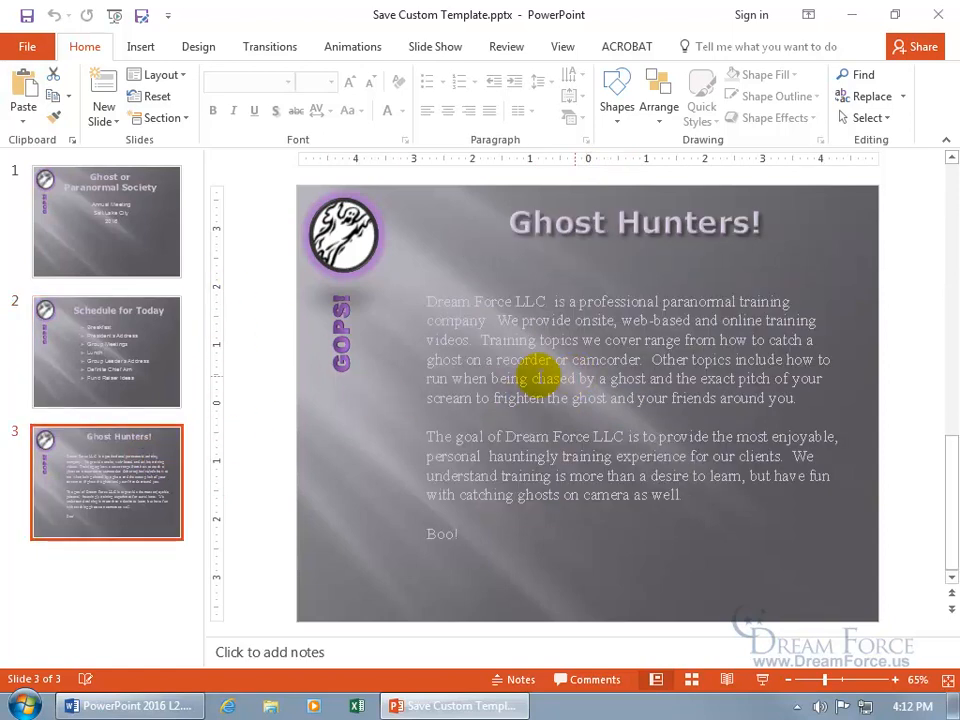
{"action": "left_click", "coordinate": [122, 242]}
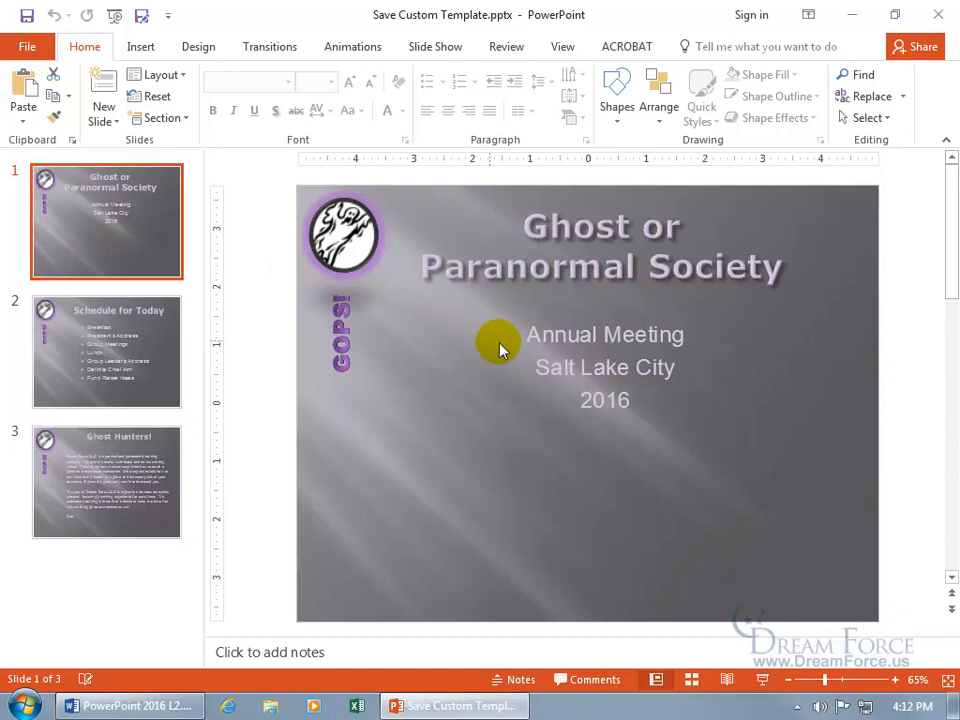
{"action": "left_click", "coordinate": [560, 334]}
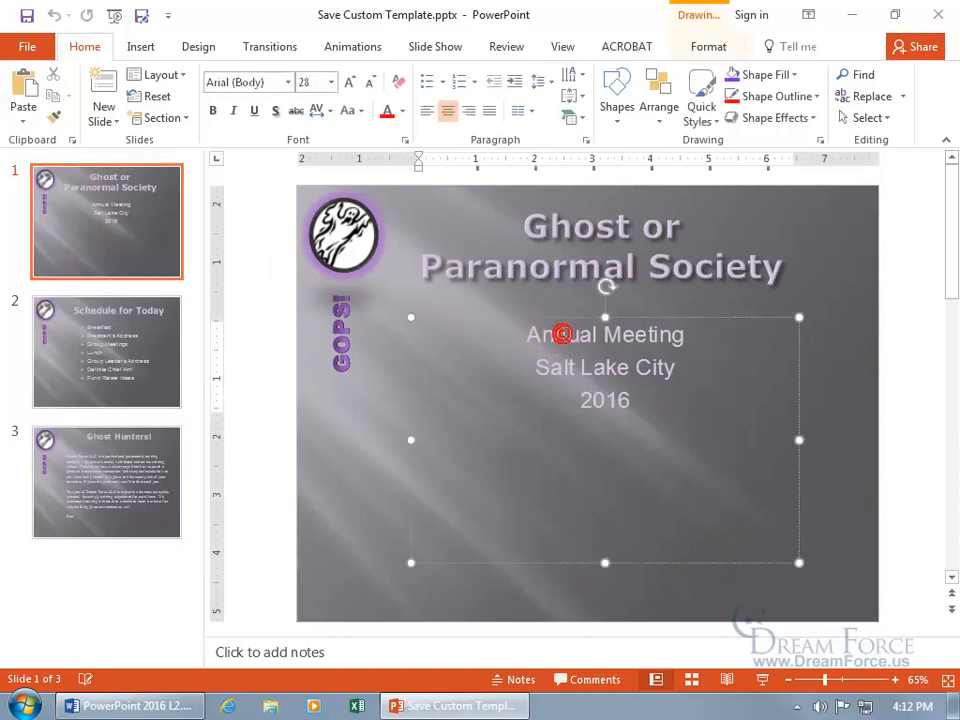
{"action": "double_click", "coordinate": [560, 334]}
{"action": "key", "text": "Delete"}
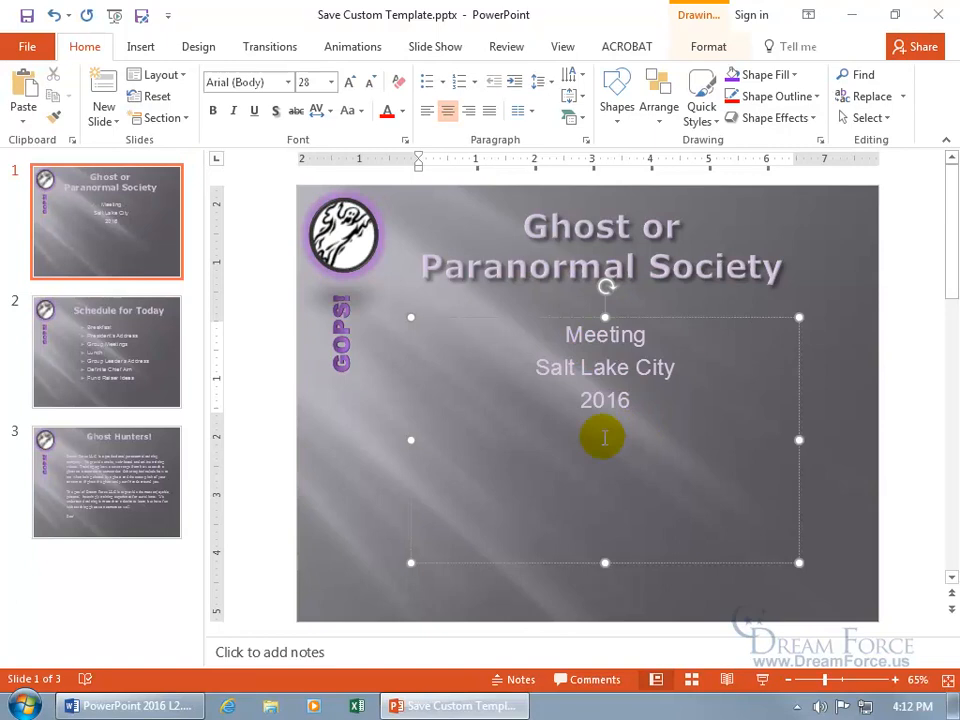
{"action": "left_click", "coordinate": [363, 425]}
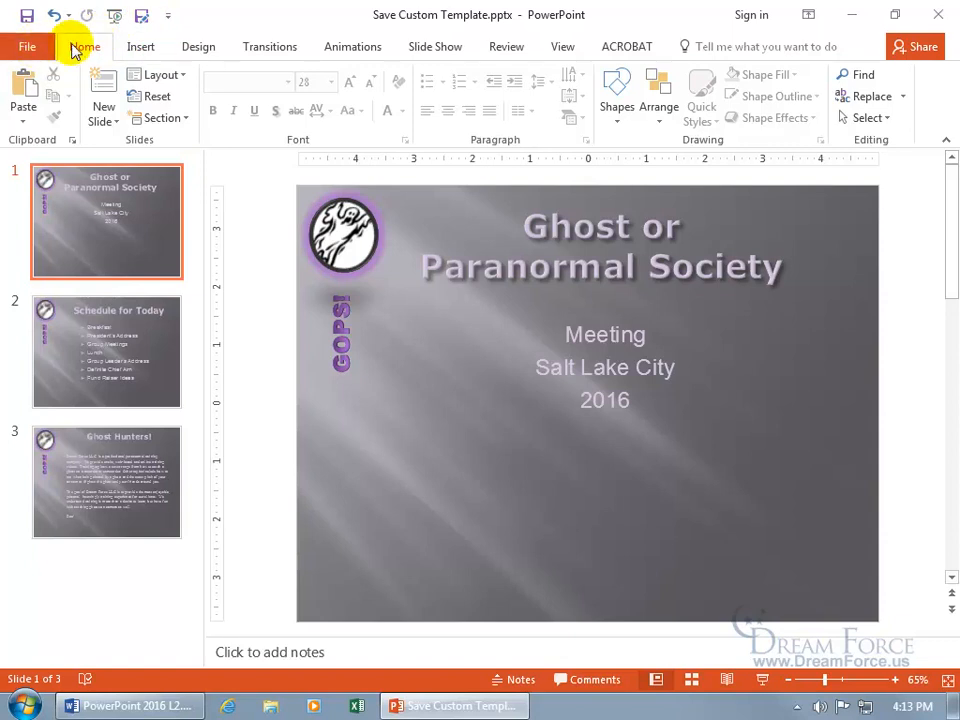
Step: Save the presentation as a PowerPoint Template (*.potx) named "GOPS Meeting" in Custom Office Templates and close it
{"action": "left_click", "coordinate": [141, 18]}
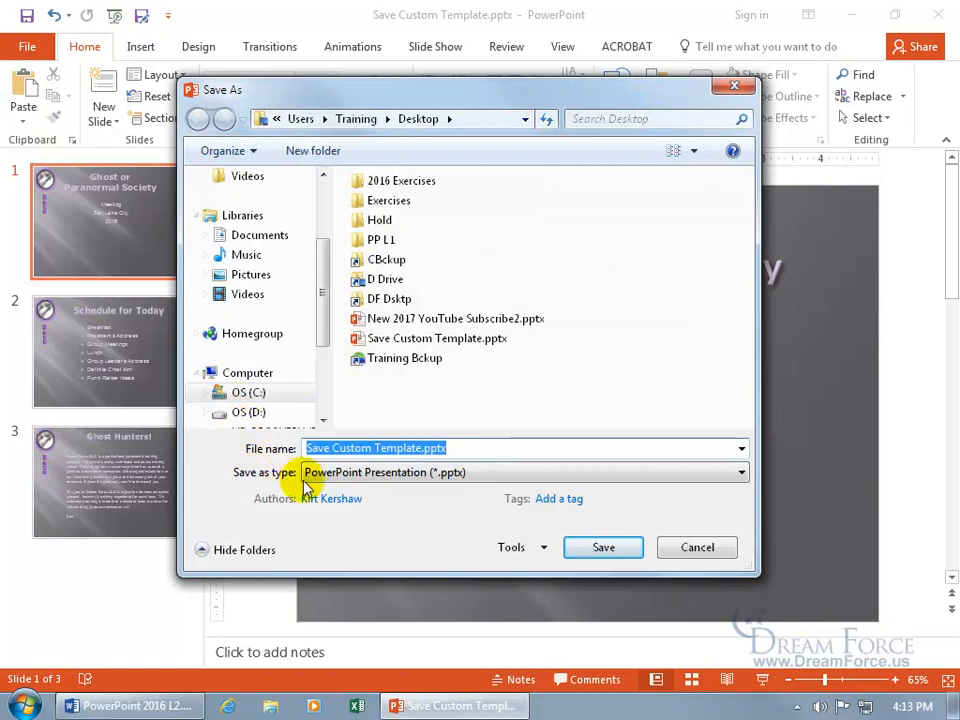
{"action": "left_click", "coordinate": [405, 484]}
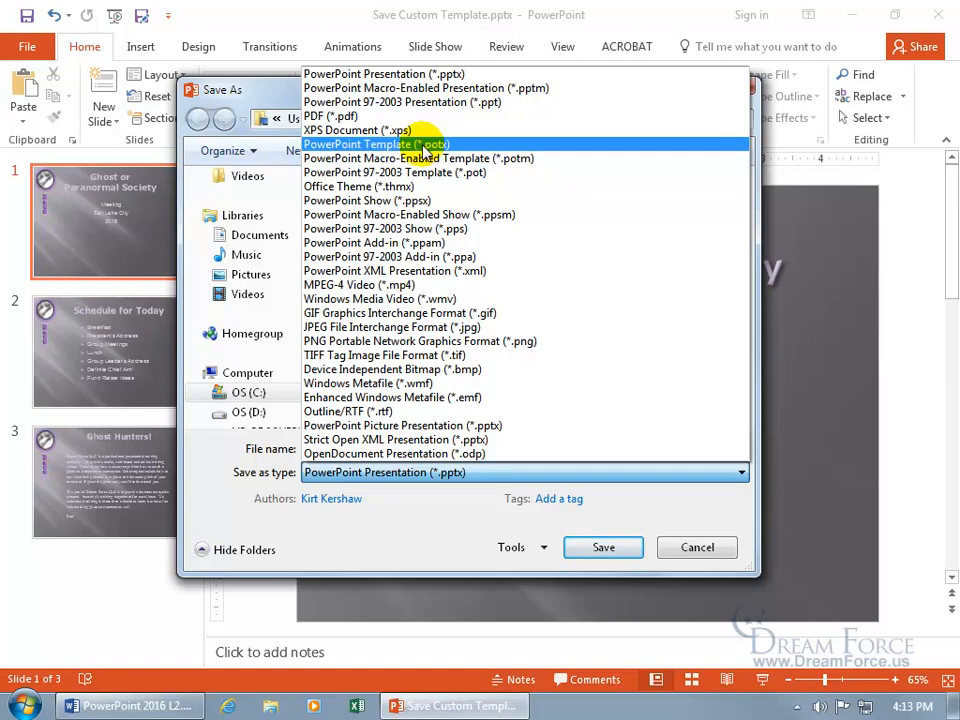
{"action": "left_click", "coordinate": [425, 145]}
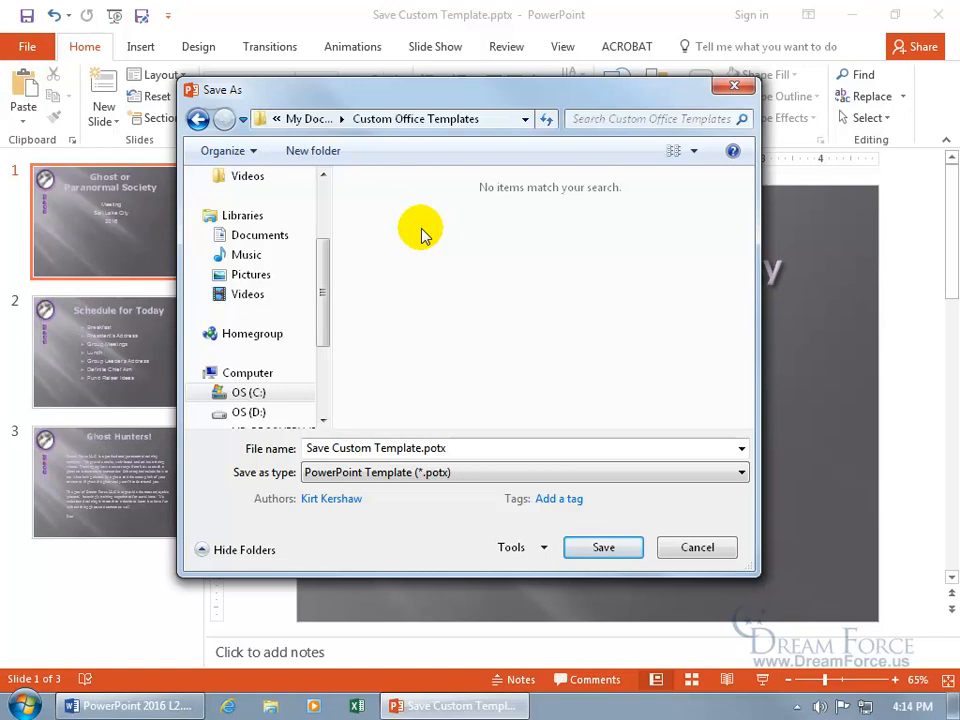
{"action": "left_click", "coordinate": [466, 448]}
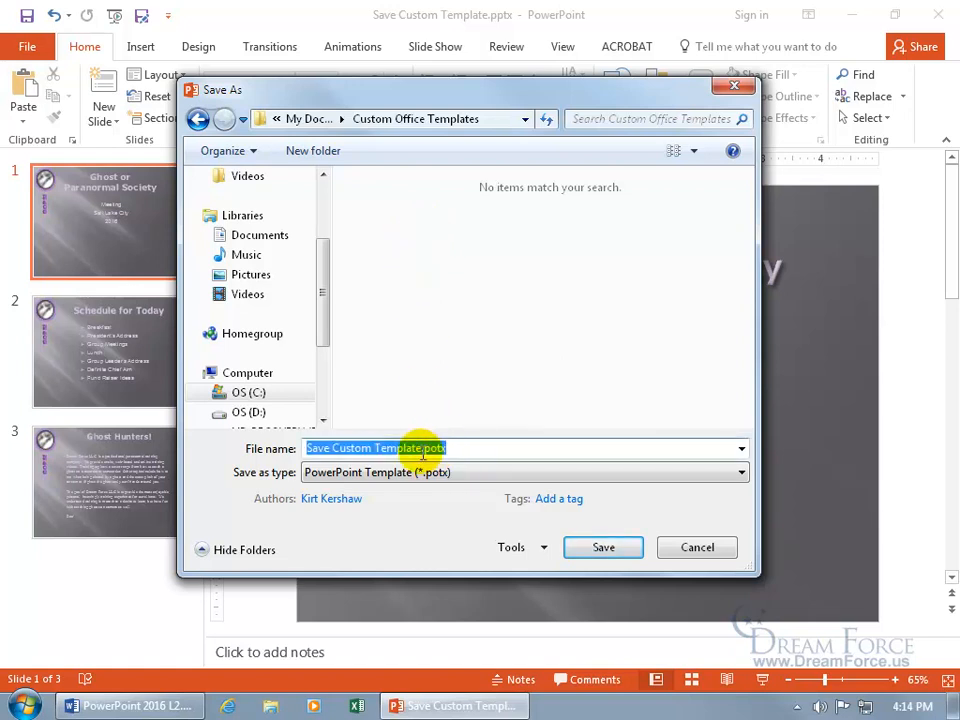
{"action": "left_click", "coordinate": [424, 449]}
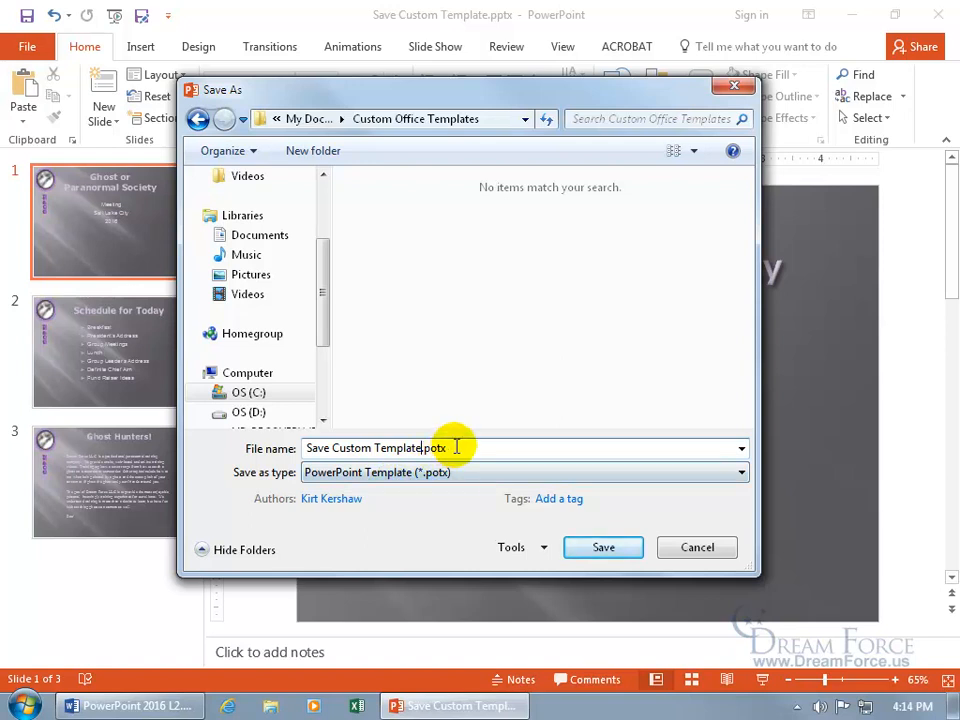
{"action": "left_click_drag", "start_coordinate": [456, 447], "coordinate": [201, 447]}
{"action": "key", "text": "BackSpace"}
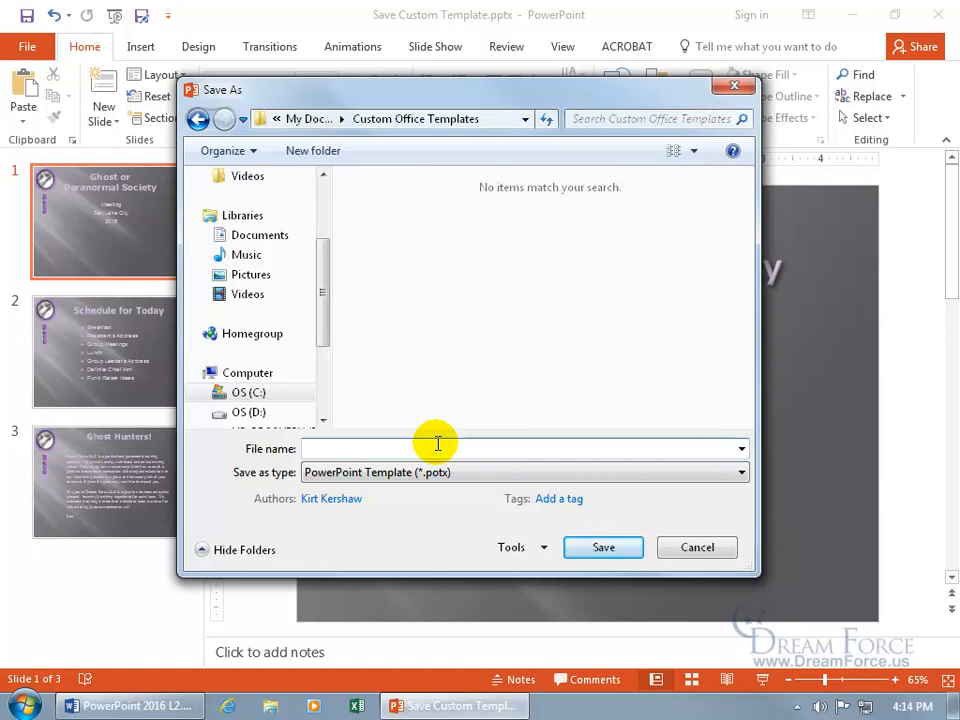
{"action": "type", "text": "GOPS Meeting"}
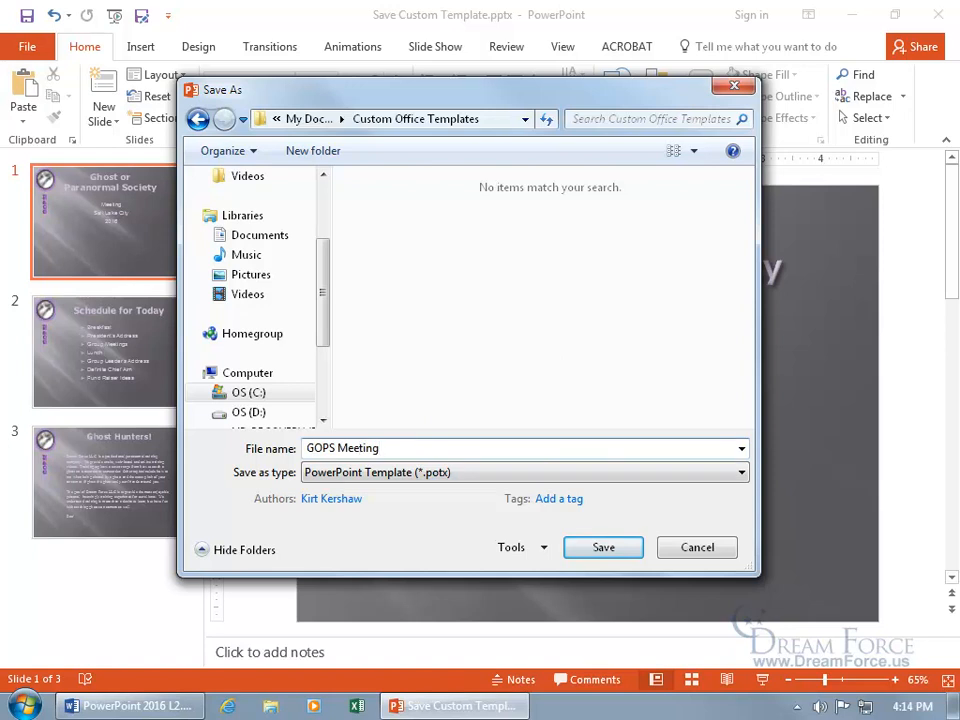
{"action": "left_click", "coordinate": [594, 547]}
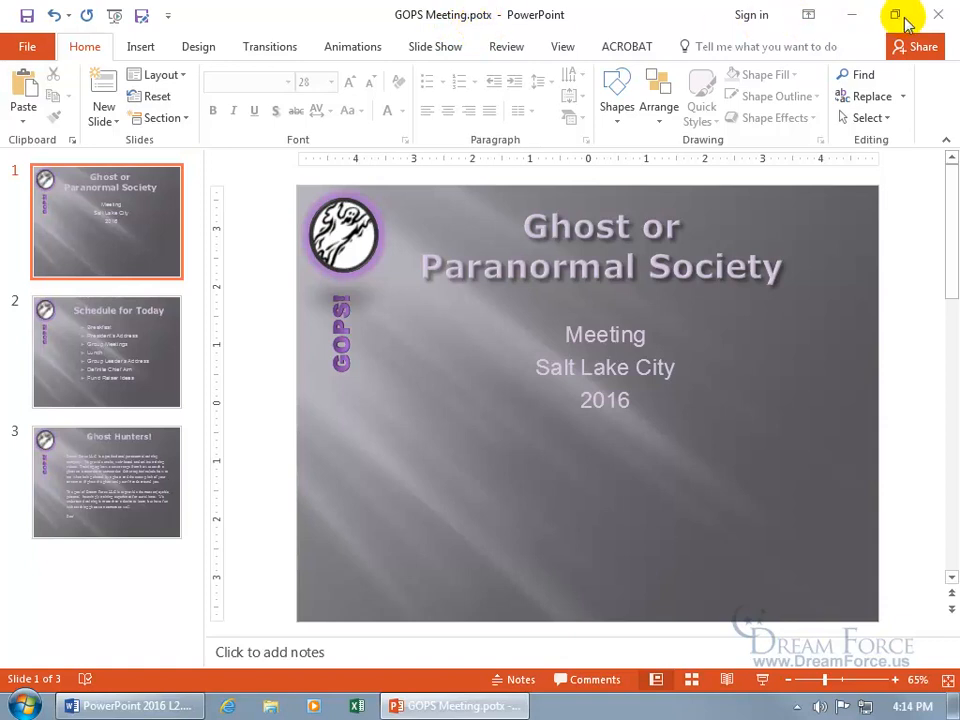
{"action": "left_click", "coordinate": [936, 16]}
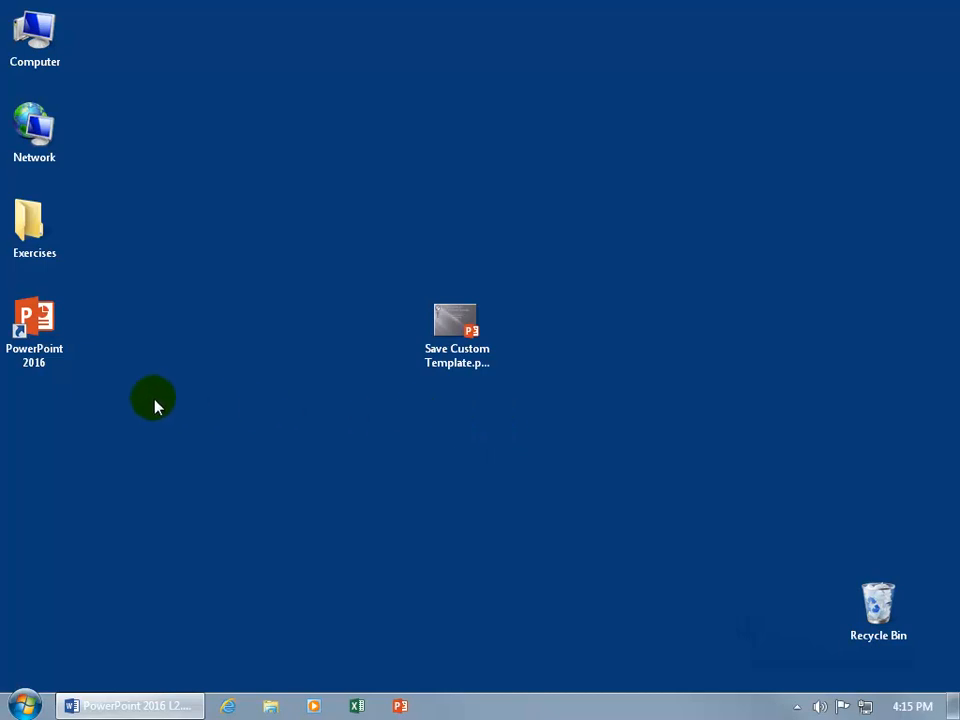
Step: Start PowerPoint 2016 and open the Custom Office Templates folder among the custom templates for a new presentation
{"action": "left_click", "coordinate": [43, 328]}
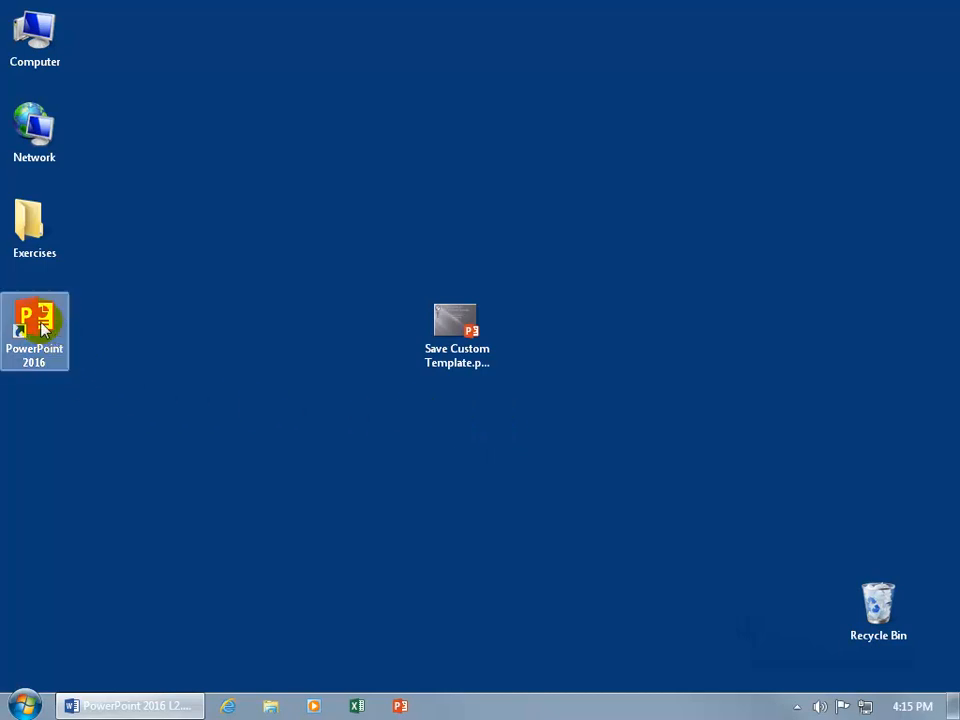
{"action": "double_click", "coordinate": [43, 328]}
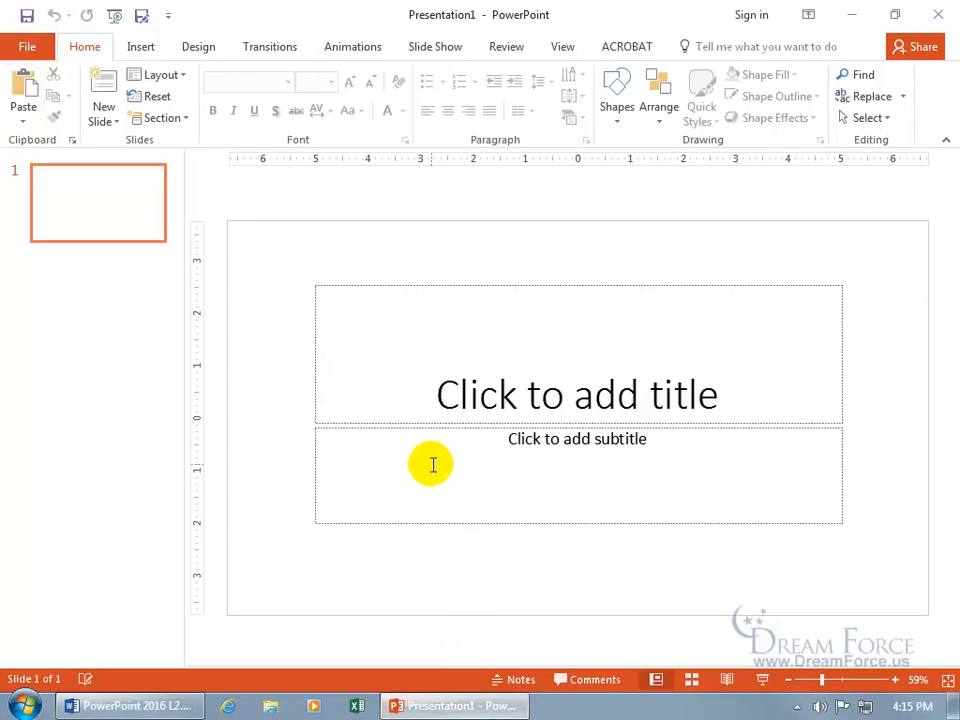
{"action": "left_click", "coordinate": [28, 46]}
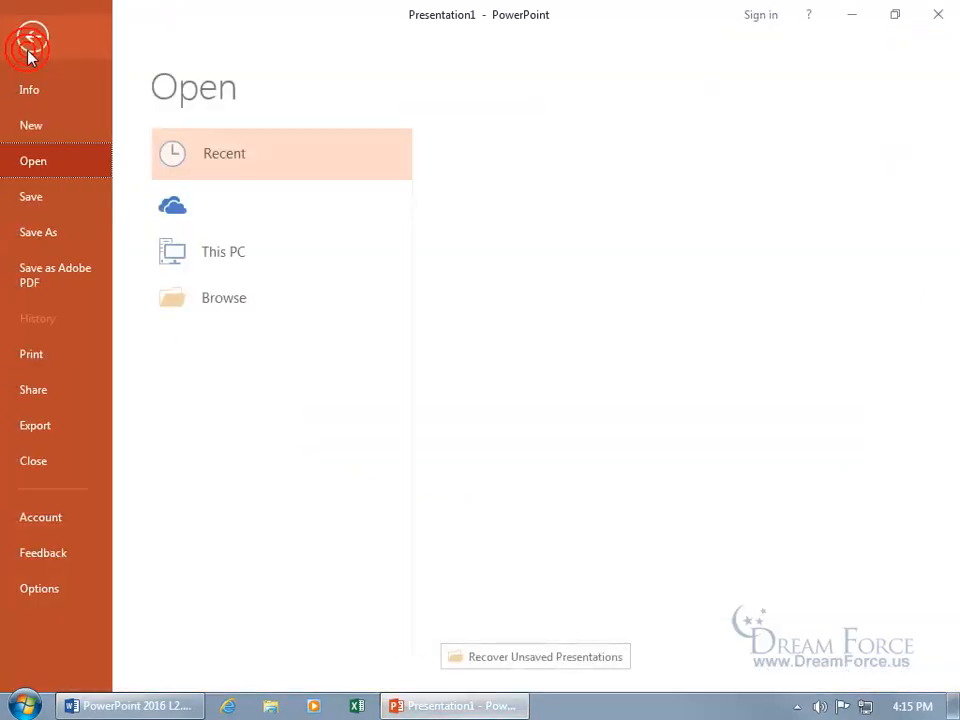
{"action": "left_click", "coordinate": [35, 124]}
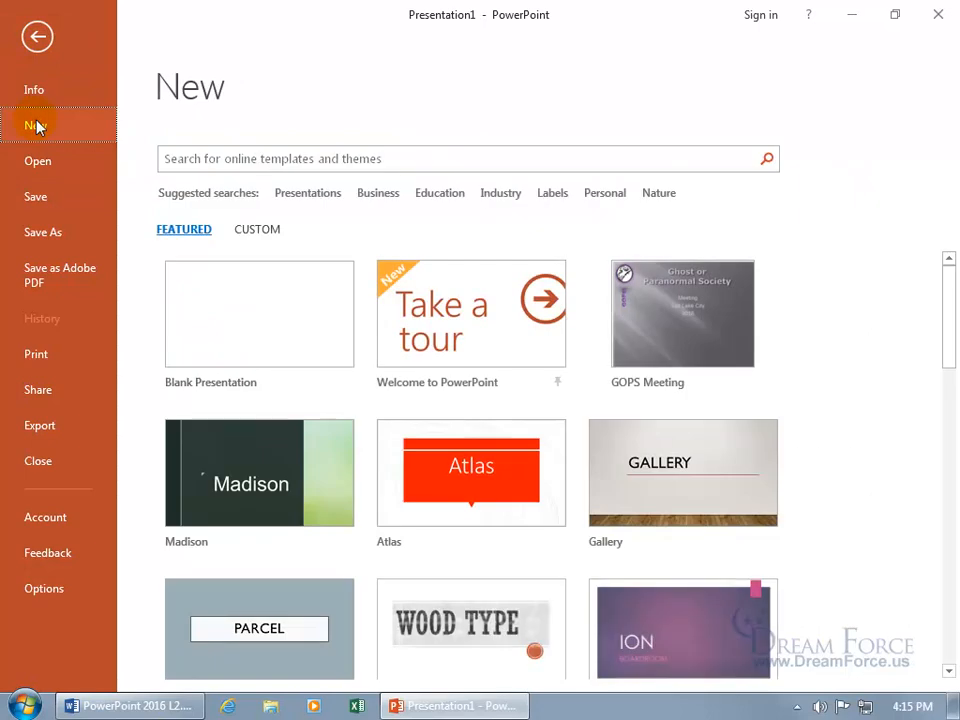
{"action": "left_click", "coordinate": [254, 231]}
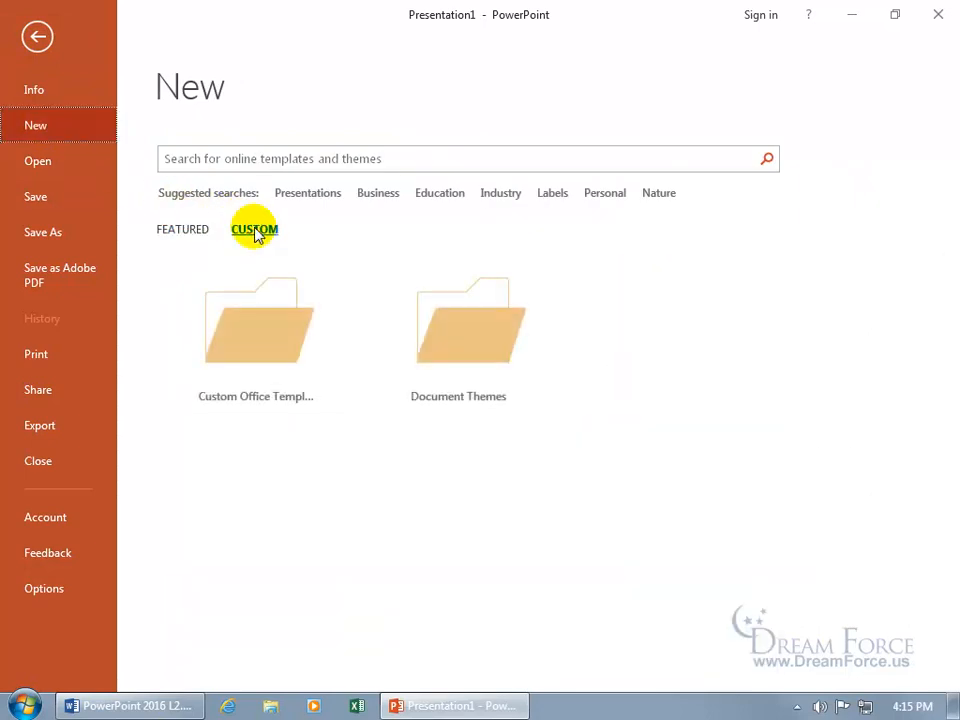
{"action": "left_click", "coordinate": [268, 362]}
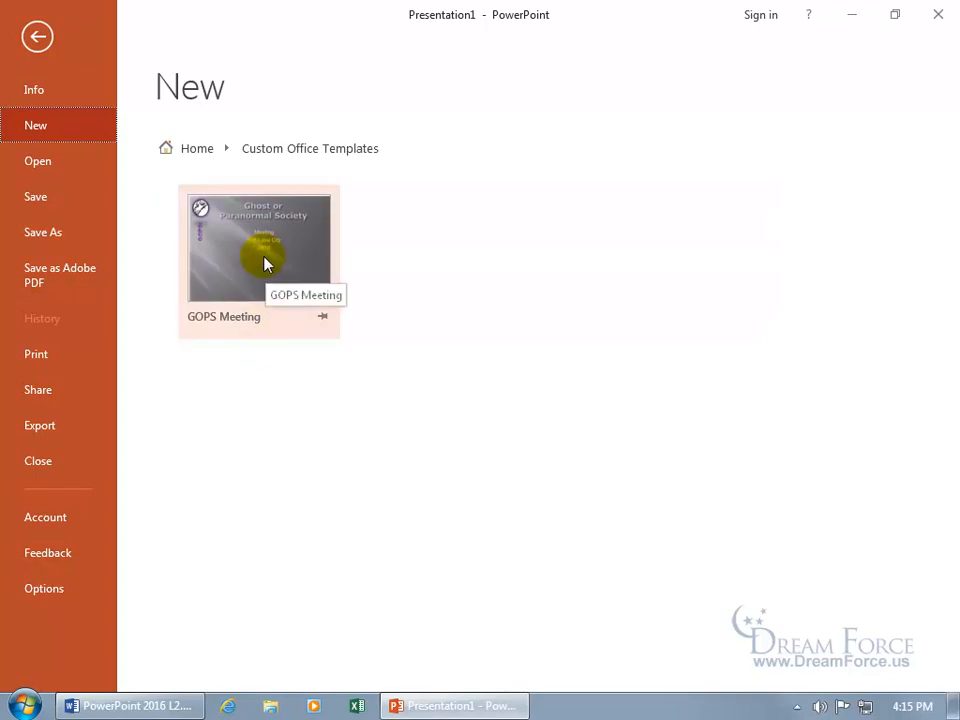
Step: Preview the slides of the GOPS Meeting template, close the preview and bring up the template's available actions
{"action": "left_click", "coordinate": [265, 264]}
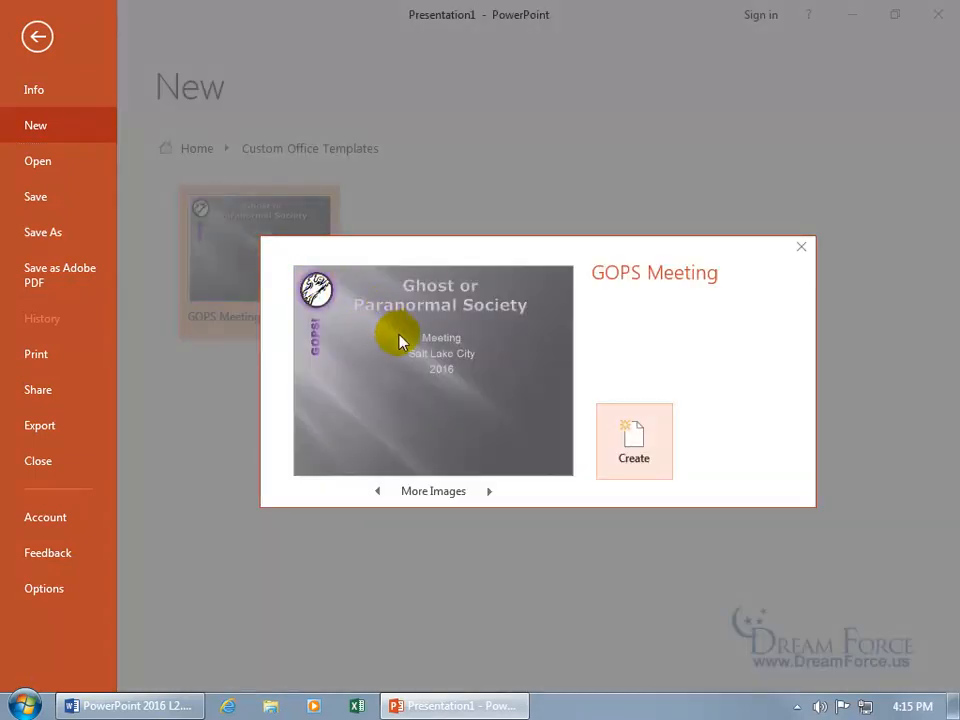
{"action": "left_click", "coordinate": [489, 491]}
{"action": "left_click", "coordinate": [489, 491]}
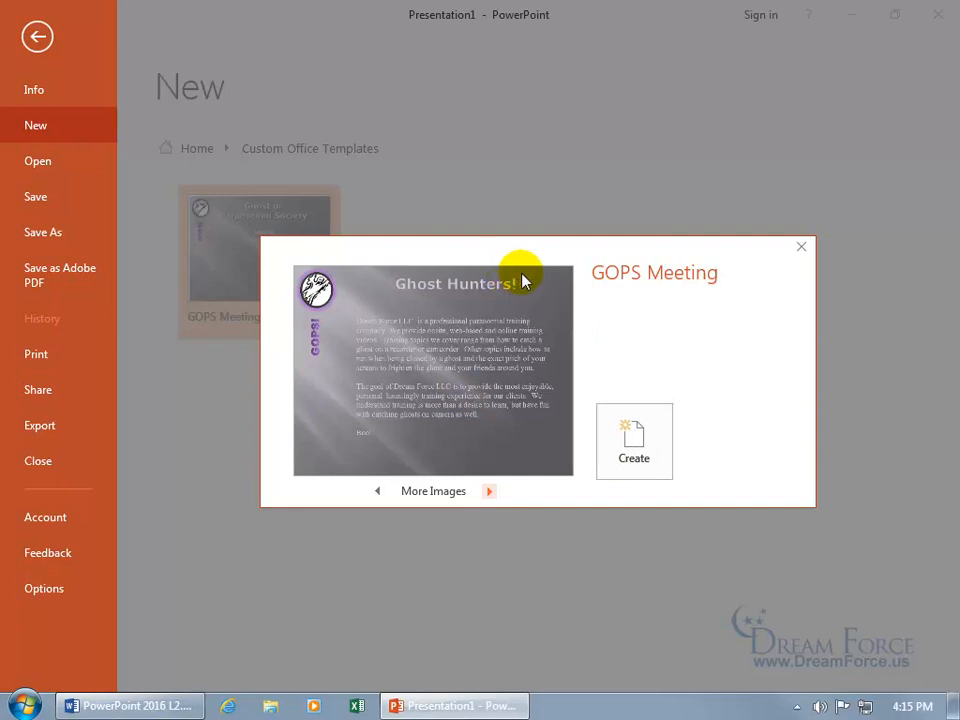
{"action": "left_click", "coordinate": [799, 248]}
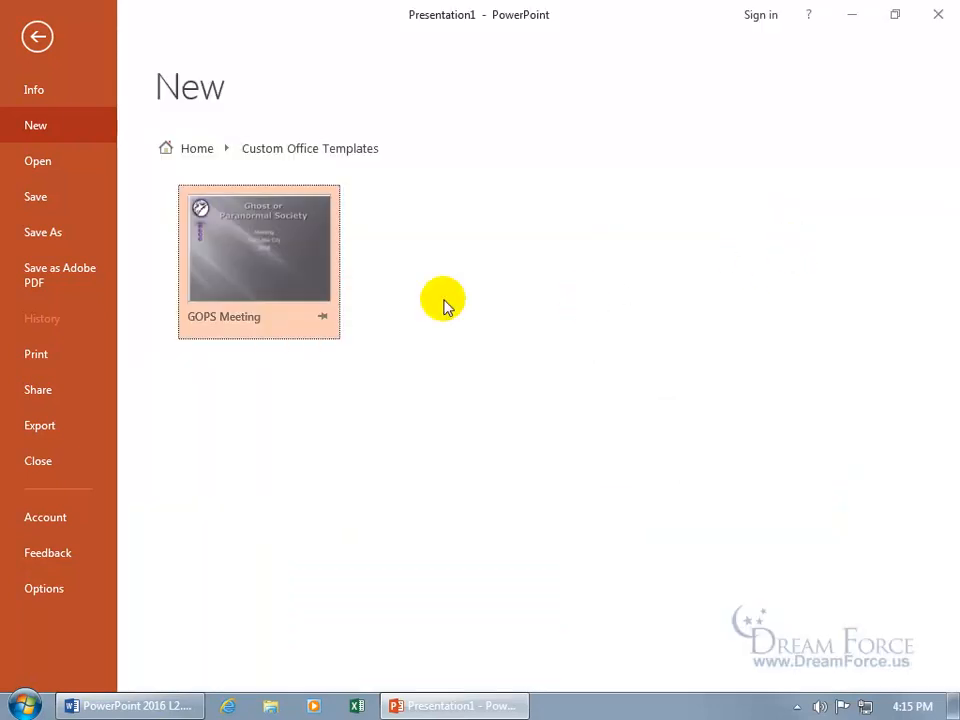
{"action": "right_click", "coordinate": [260, 258]}
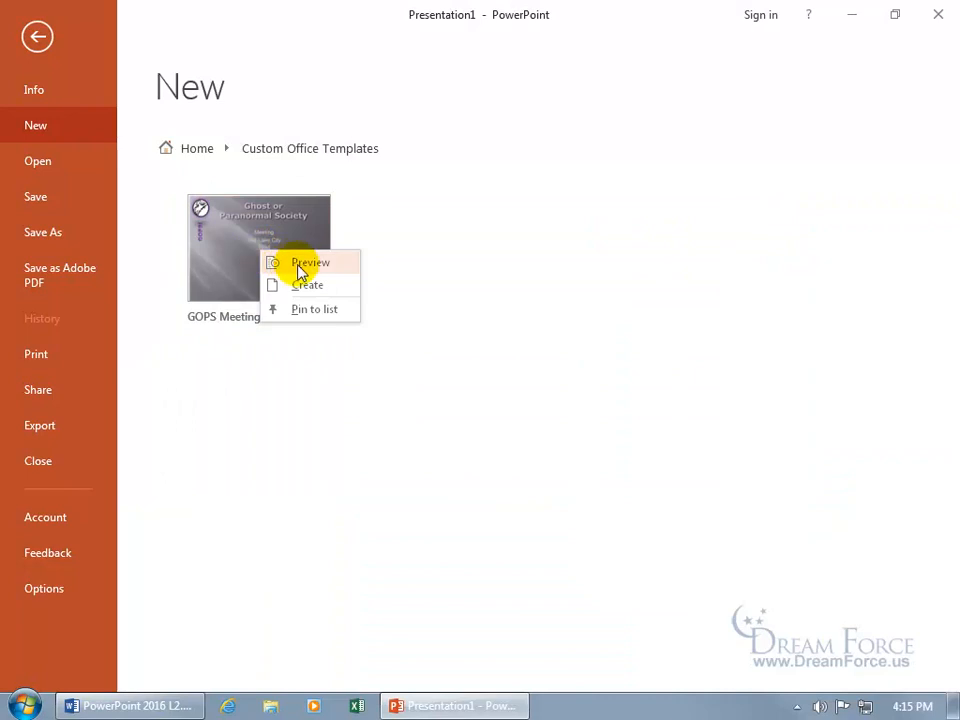
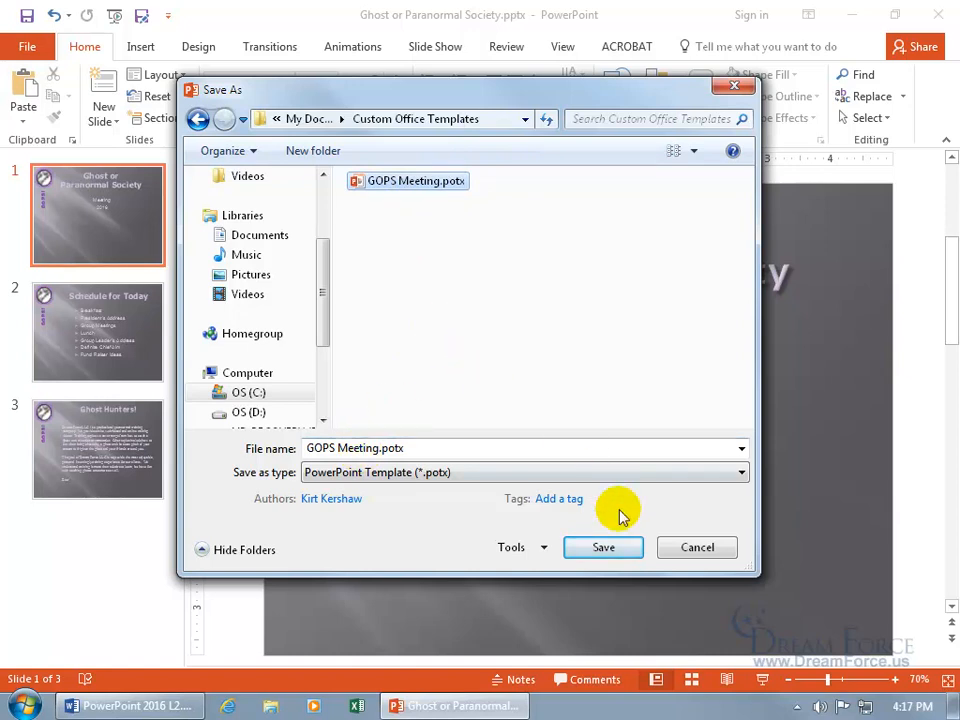
Step: Save the edited presentation over the existing GOPS Meeting.potx template, replacing the old file, and close it
{"action": "left_click", "coordinate": [604, 548]}
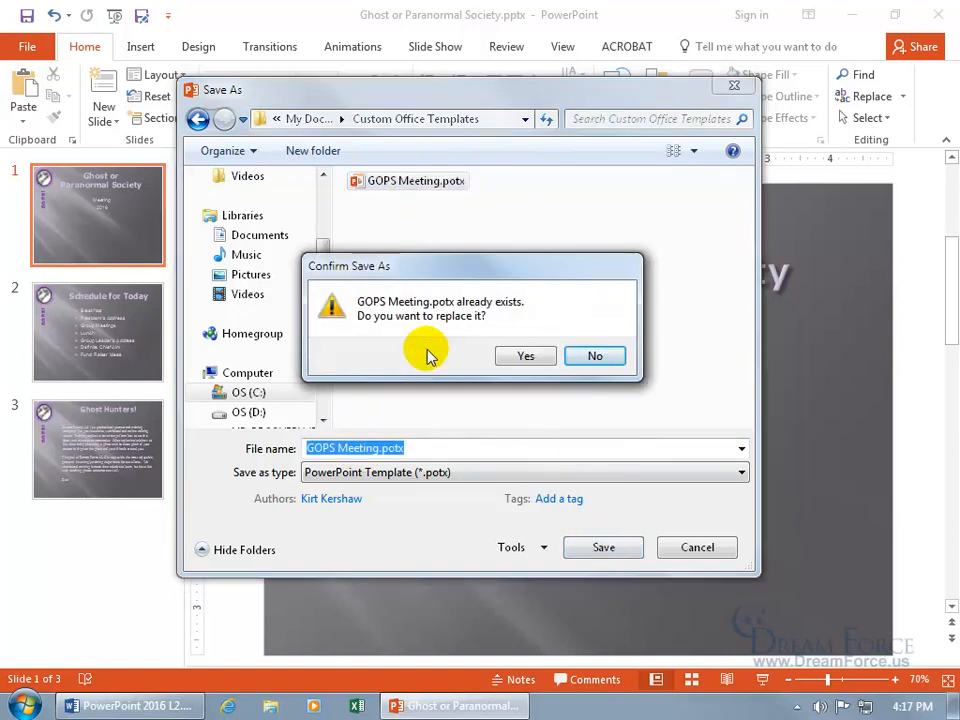
{"action": "left_click", "coordinate": [526, 356]}
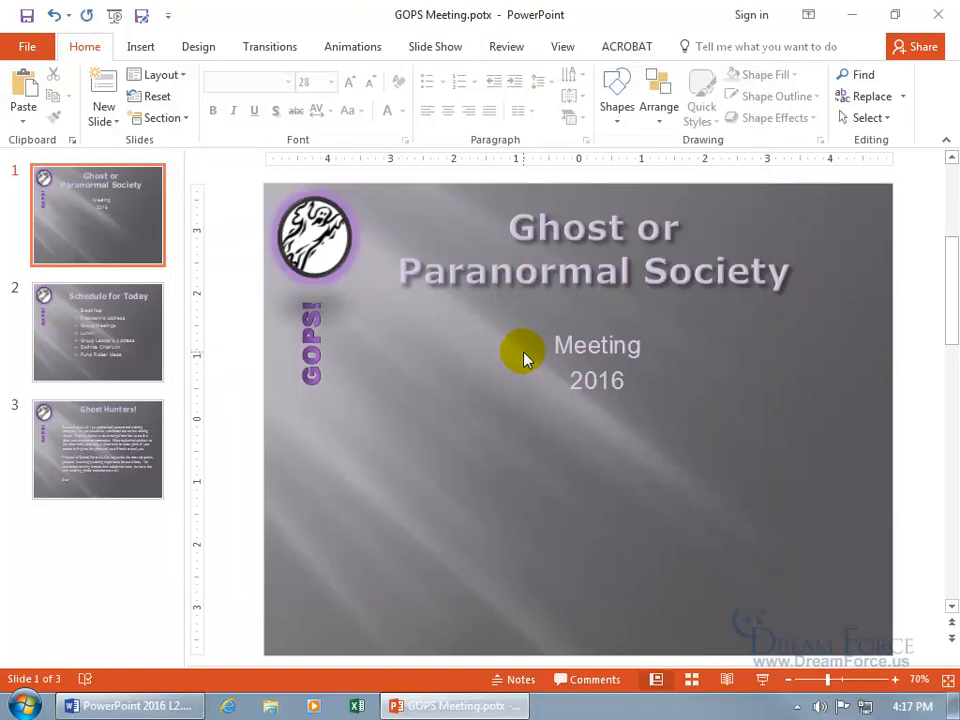
{"action": "left_click", "coordinate": [936, 14]}
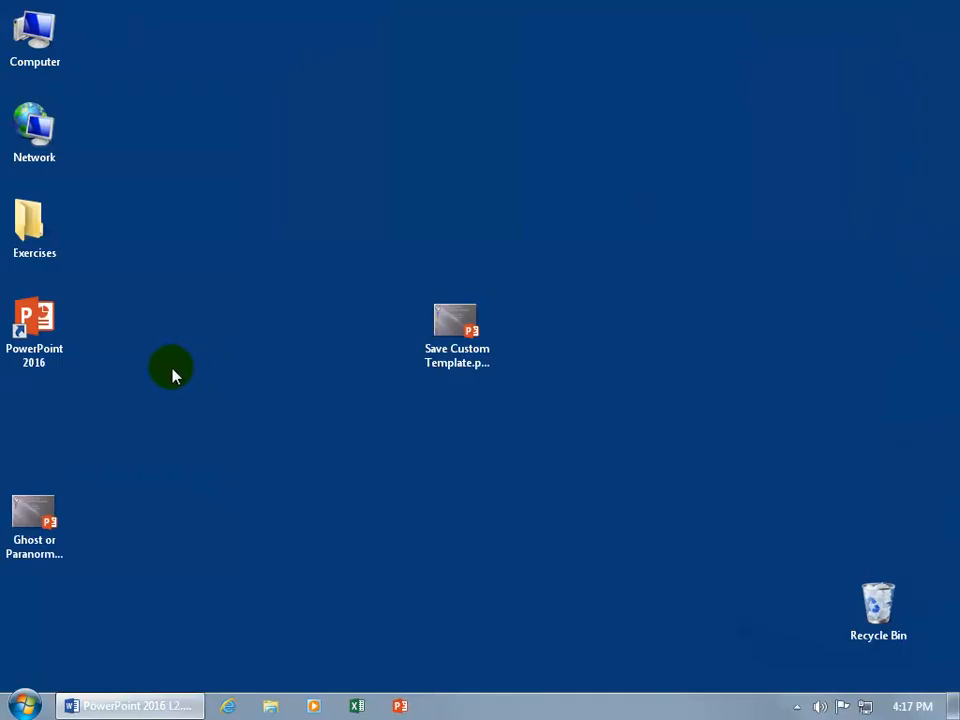
Step: Start PowerPoint 2016, delete GOPS Meeting.potx from Custom Office Templates while saving as PowerPoint Template (*.potx), and cancel the save
{"action": "left_click", "coordinate": [52, 316]}
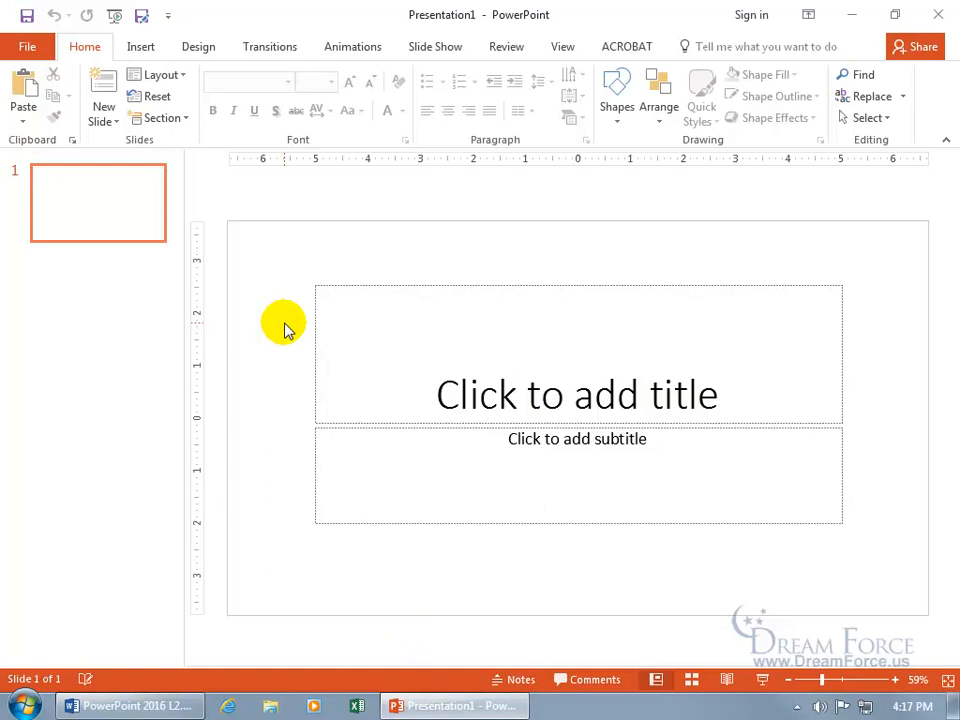
{"action": "left_click", "coordinate": [142, 18]}
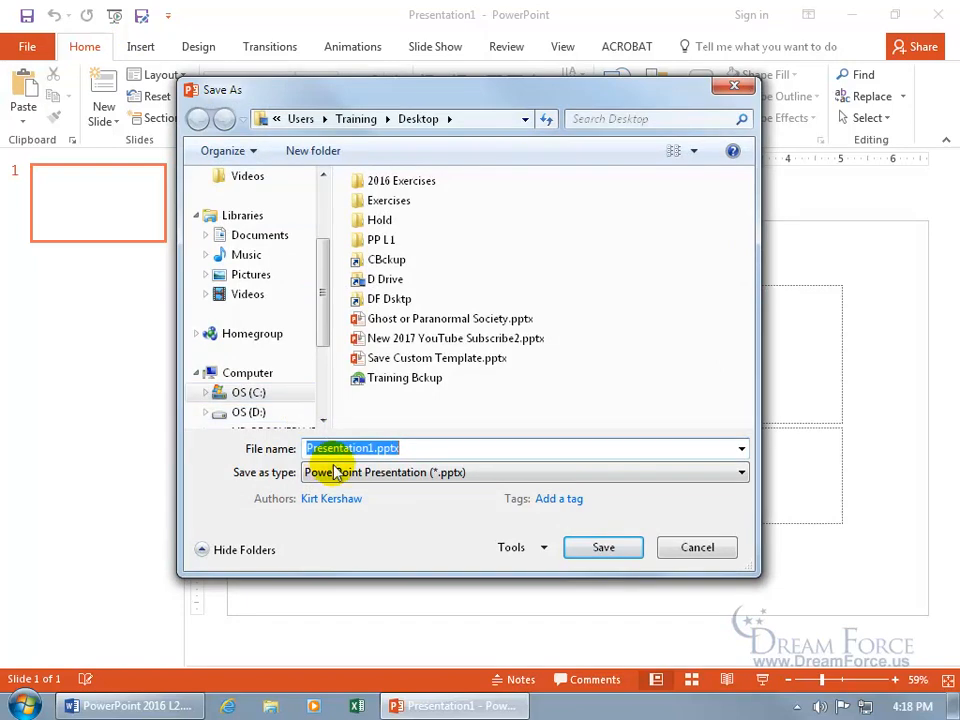
{"action": "left_click", "coordinate": [357, 474]}
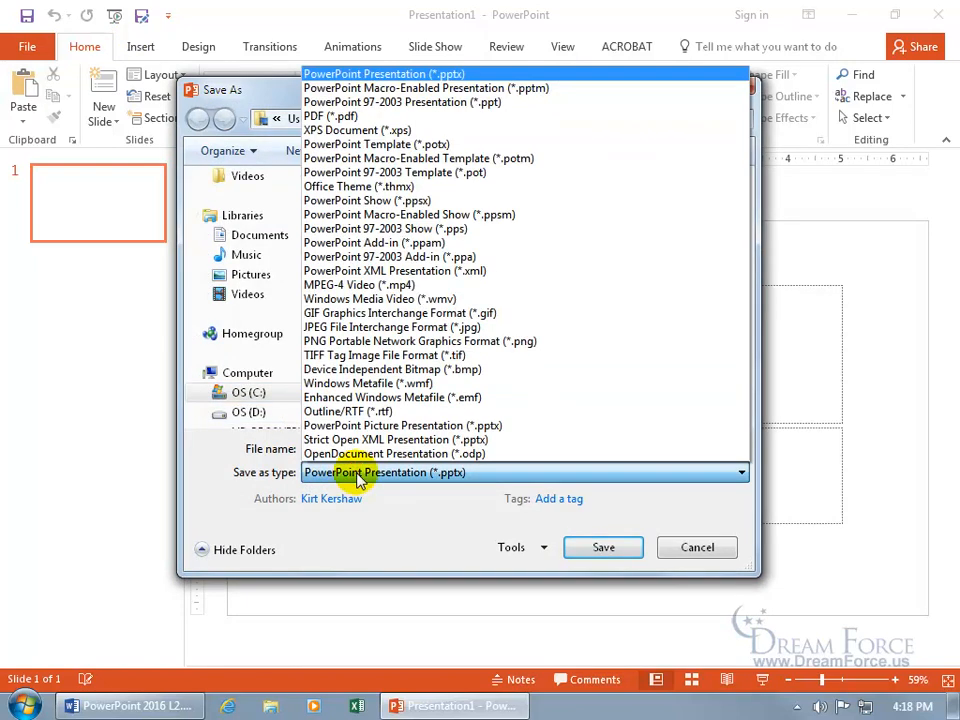
{"action": "left_click", "coordinate": [378, 145]}
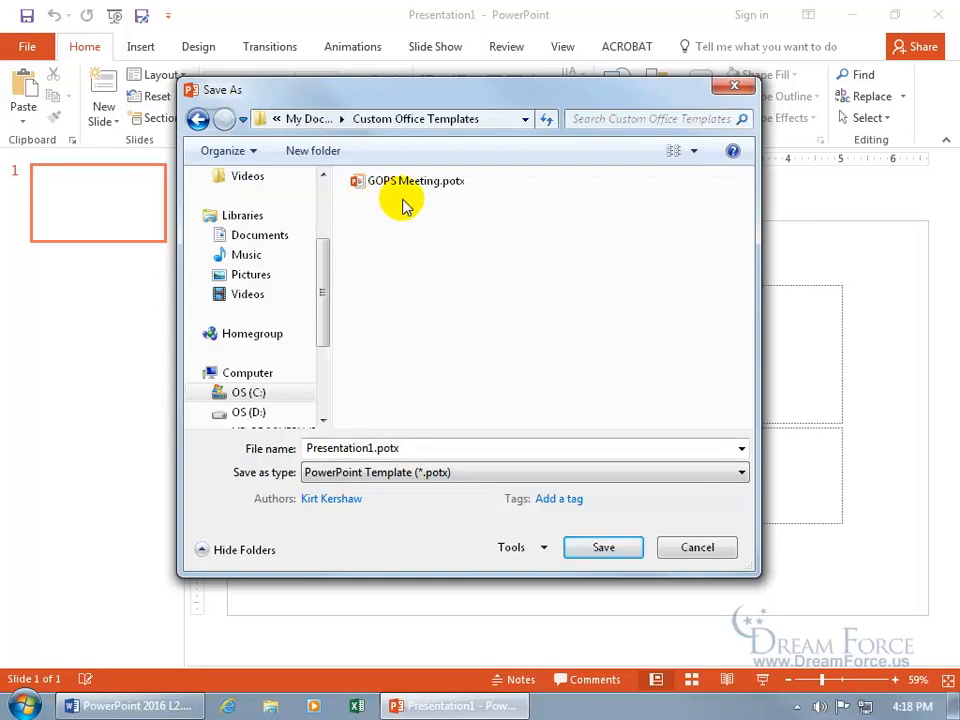
{"action": "left_click", "coordinate": [400, 186]}
{"action": "right_click", "coordinate": [398, 184]}
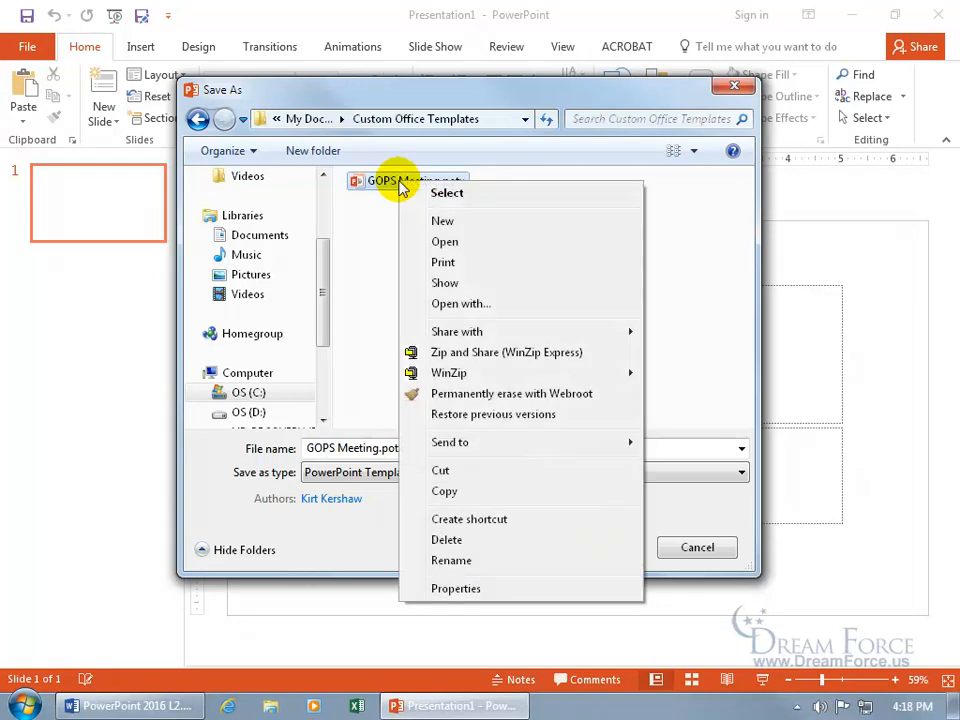
{"action": "left_click", "coordinate": [452, 541]}
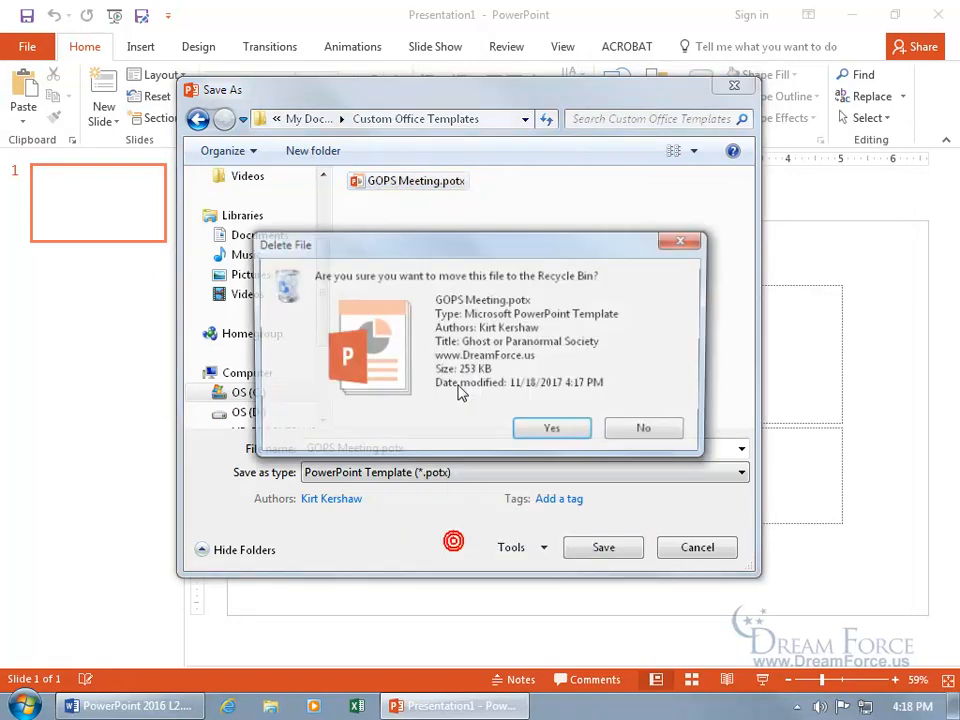
{"action": "left_click", "coordinate": [543, 432]}
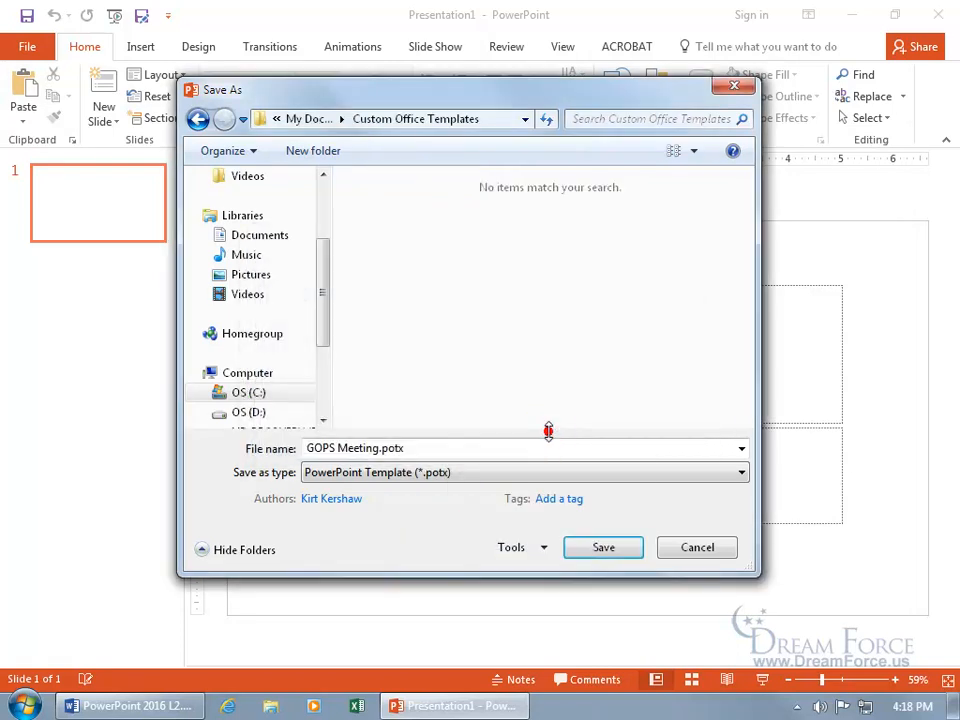
{"action": "left_click", "coordinate": [673, 550]}
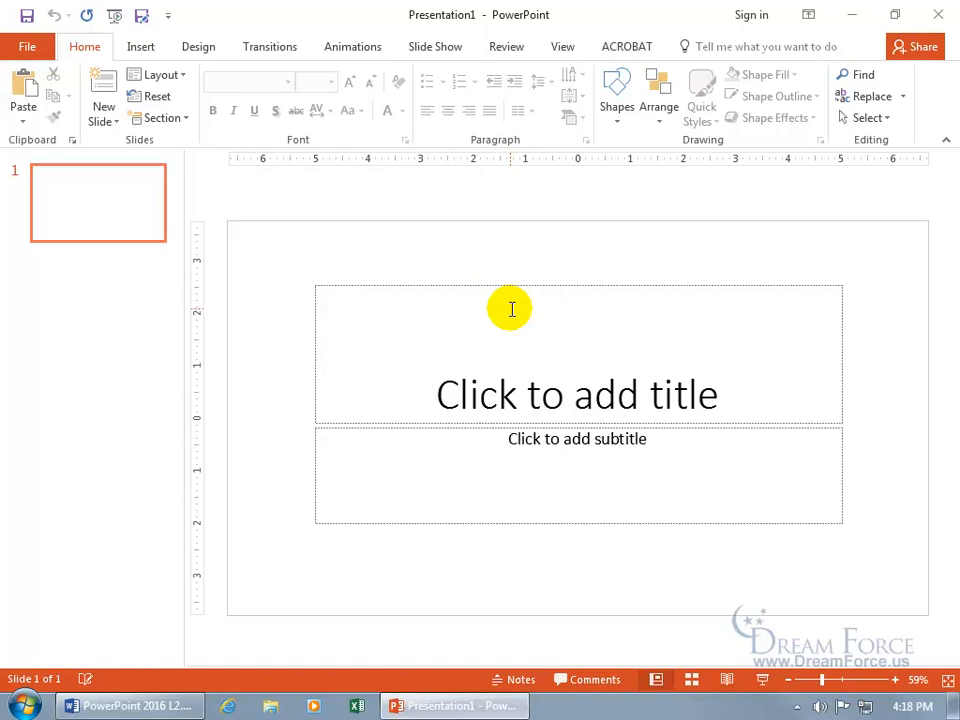
Step: Check the Custom Office Templates folder among the custom templates for a new presentation and return to the slide
{"action": "left_click", "coordinate": [30, 50]}
{"action": "left_click", "coordinate": [34, 126]}
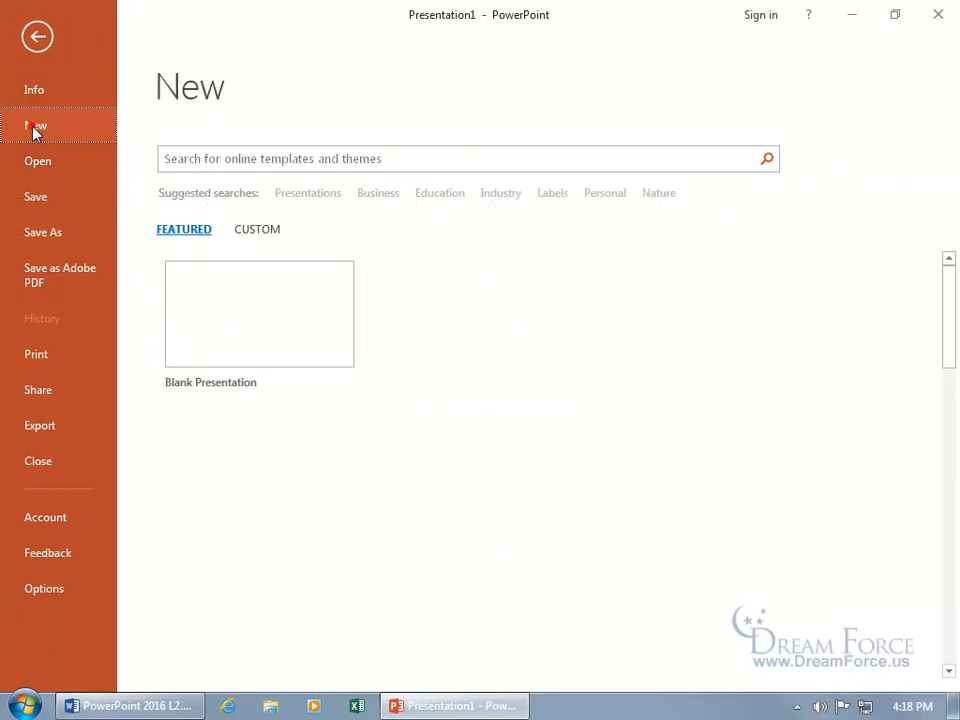
{"action": "left_click", "coordinate": [253, 230]}
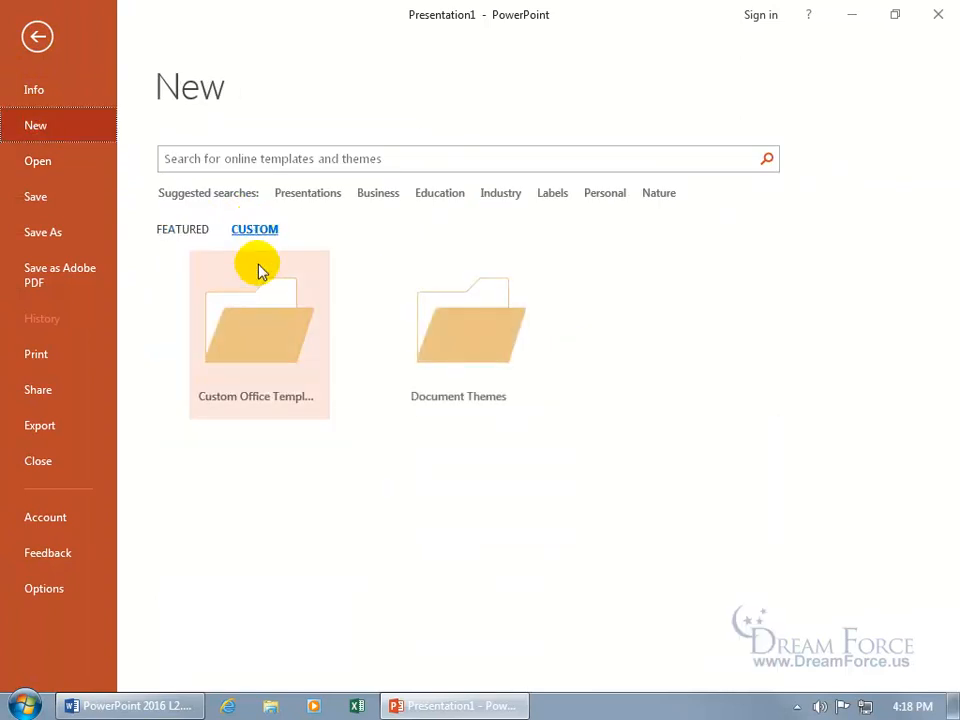
{"action": "left_click", "coordinate": [259, 360]}
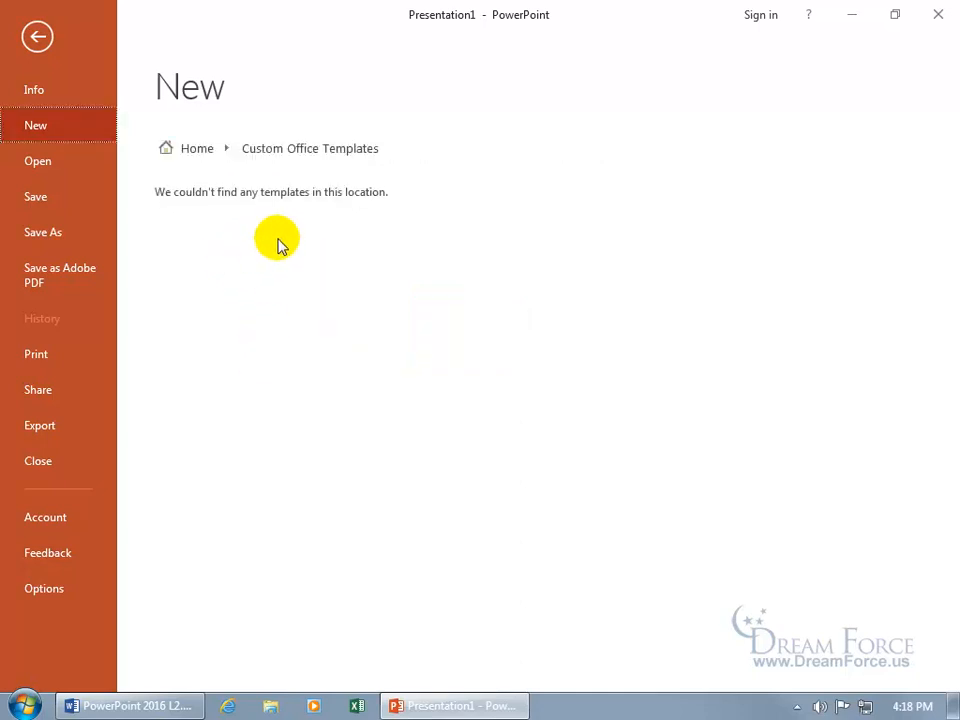
{"action": "left_click", "coordinate": [37, 36]}
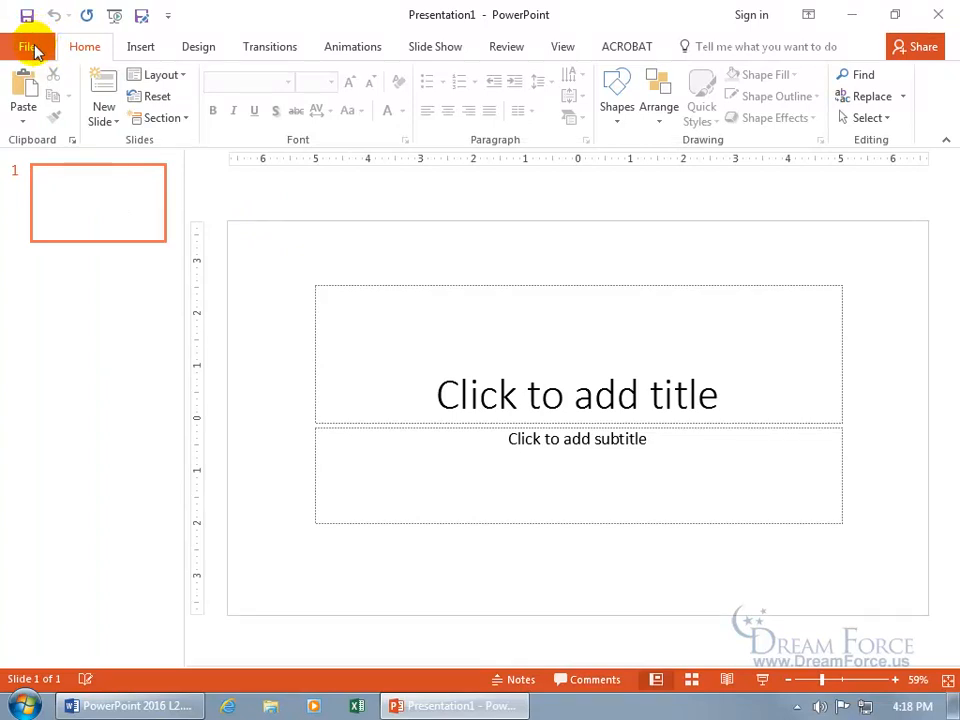
Step: Review the default personal templates location in the PowerPoint save options and close them without changes
{"action": "left_click", "coordinate": [33, 48]}
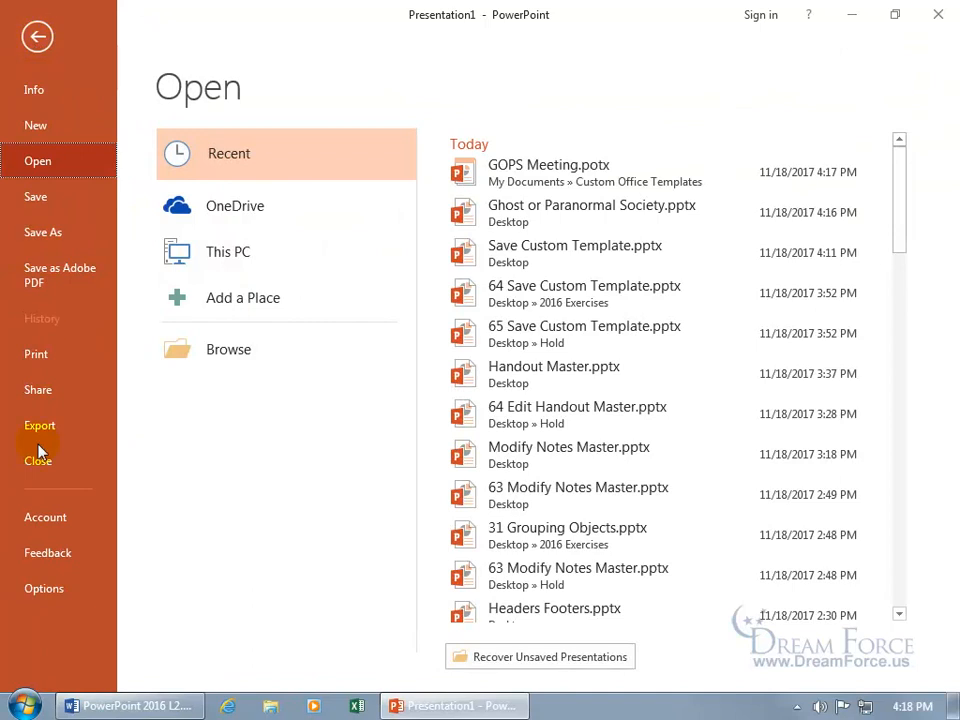
{"action": "left_click", "coordinate": [55, 590]}
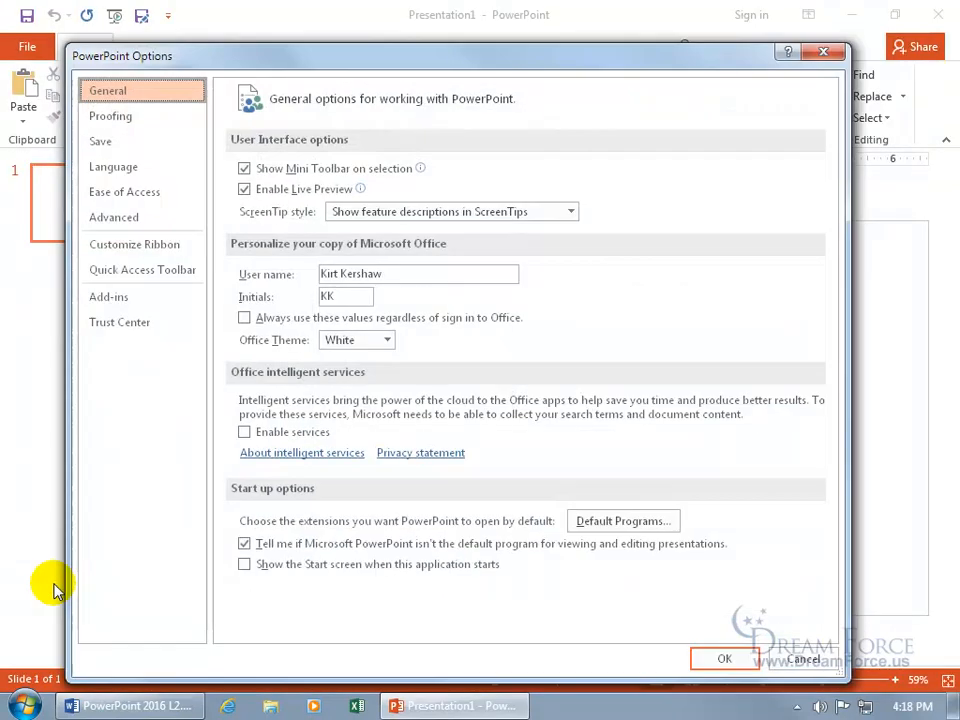
{"action": "left_click", "coordinate": [110, 144]}
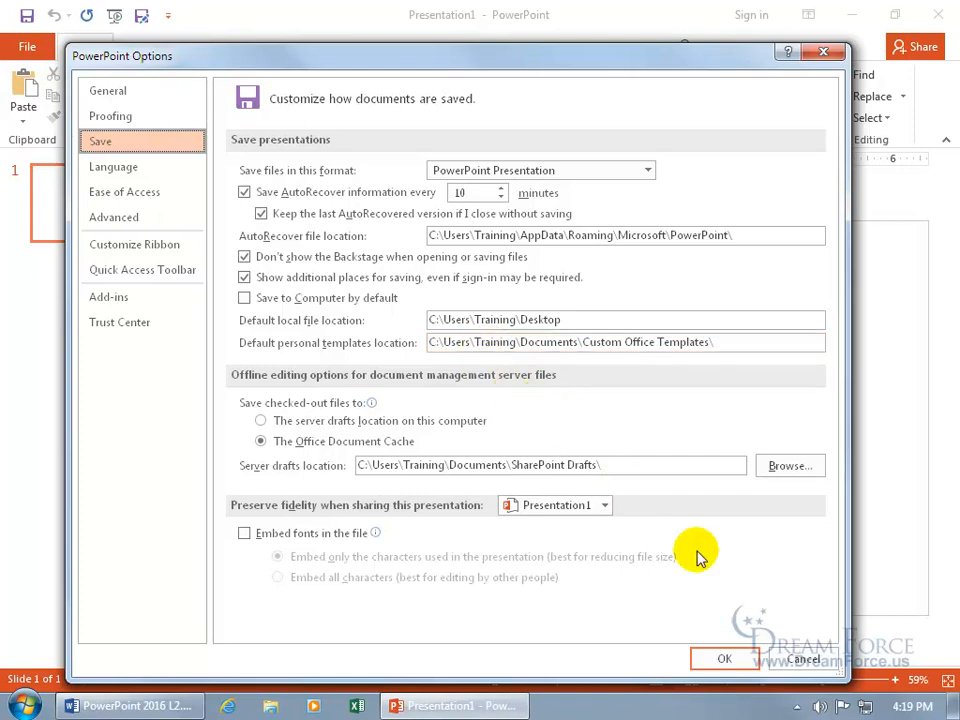
{"action": "left_click", "coordinate": [803, 659]}
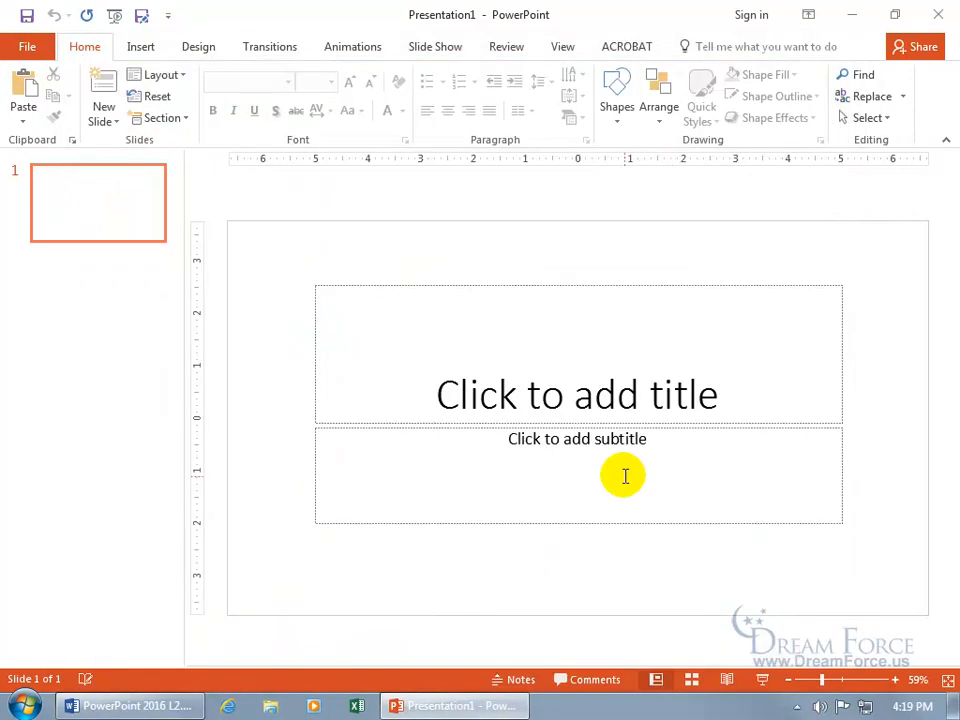
Step: Copy the Custom Office Templates folder path while saving as PowerPoint Template (*.potx), and cancel the save
{"action": "left_click", "coordinate": [140, 18]}
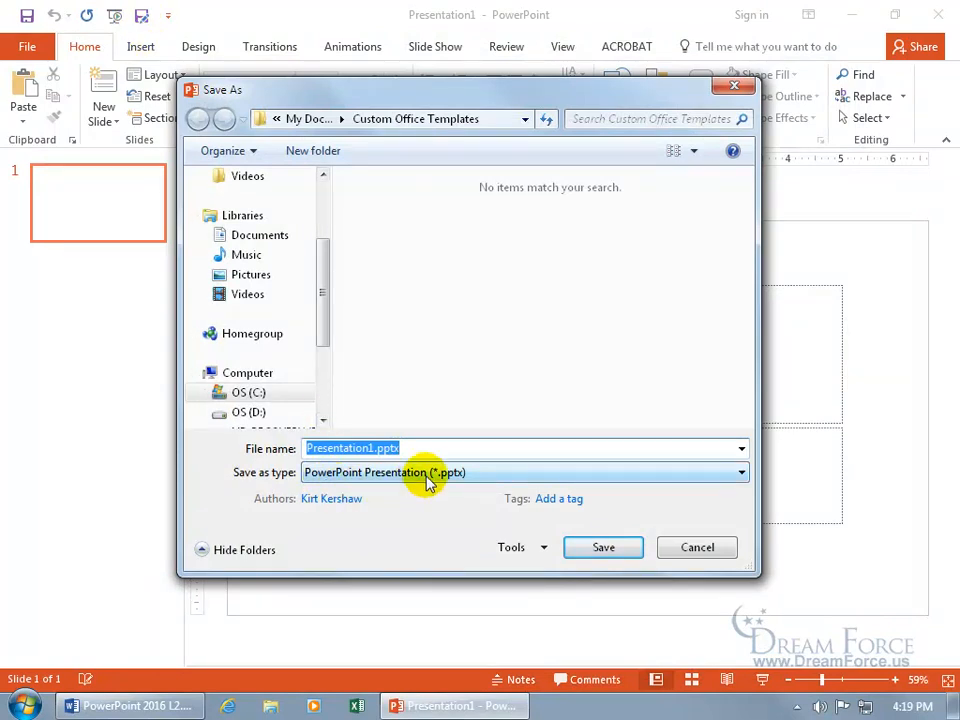
{"action": "left_click", "coordinate": [424, 474]}
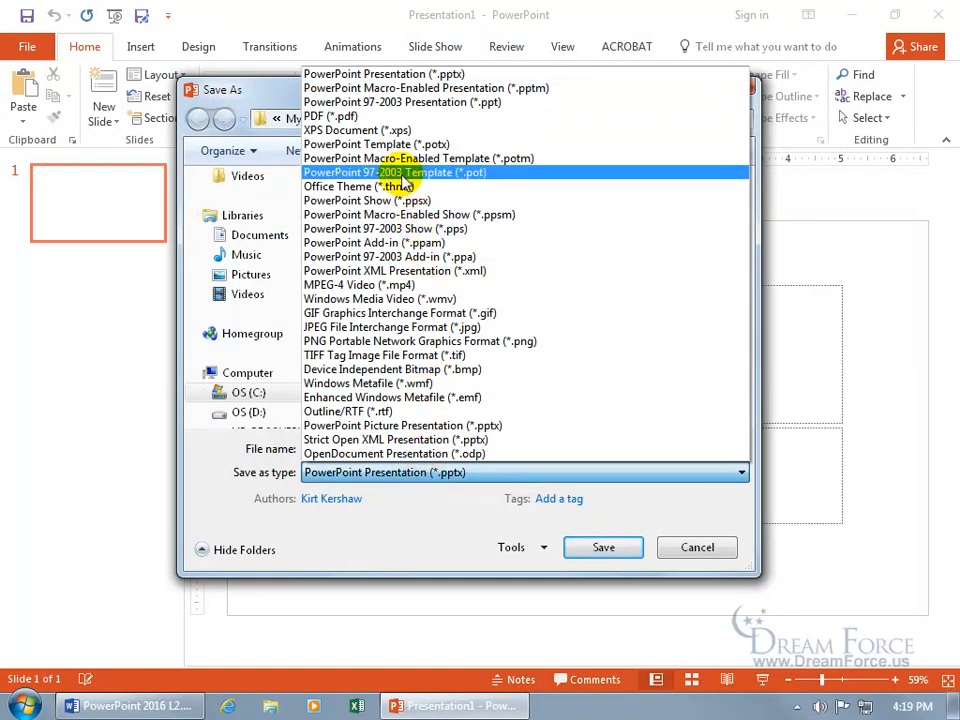
{"action": "left_click", "coordinate": [392, 146]}
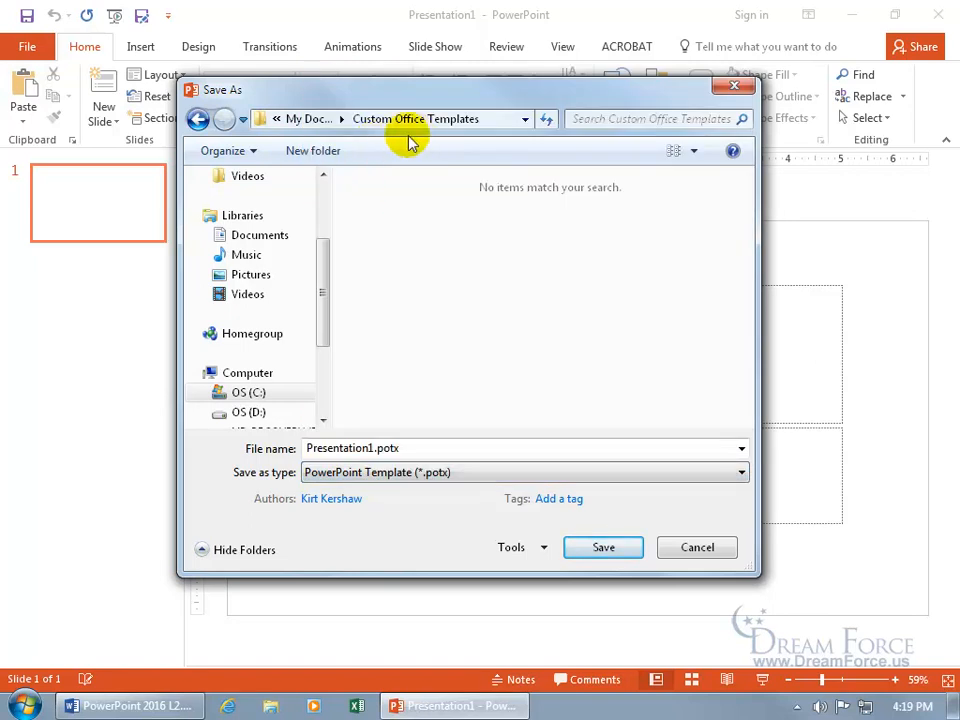
{"action": "left_click", "coordinate": [258, 120]}
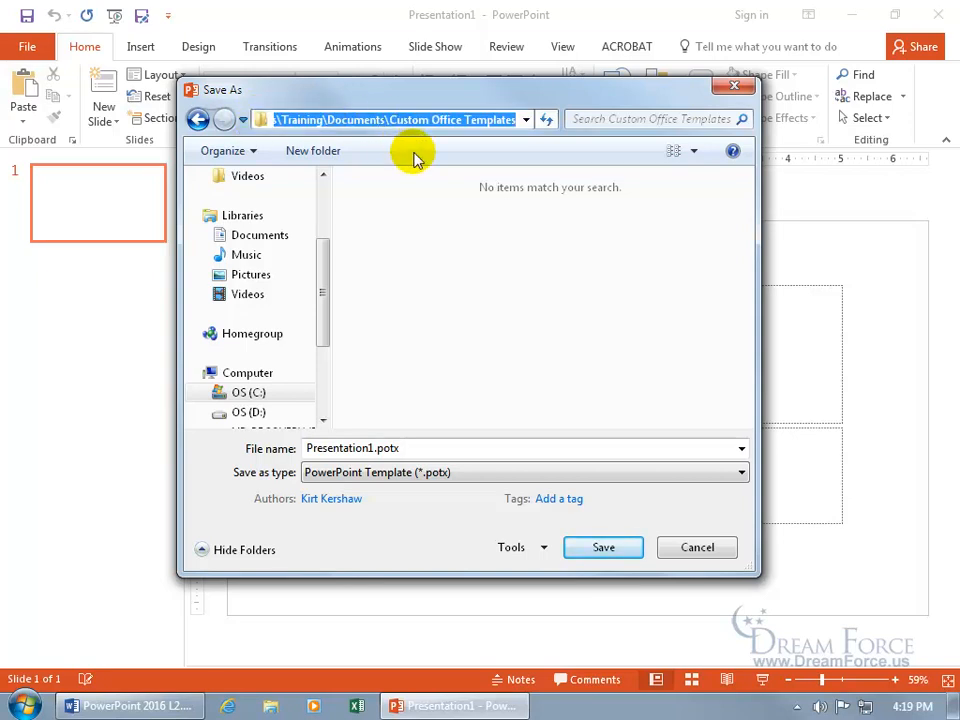
{"action": "right_click", "coordinate": [408, 119]}
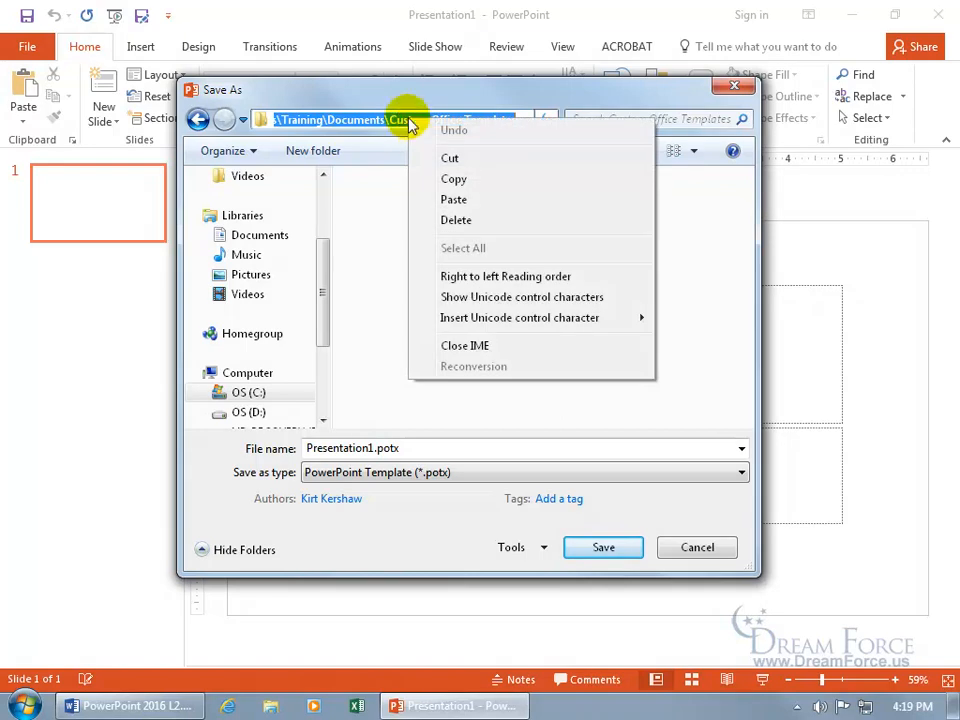
{"action": "left_click", "coordinate": [447, 180]}
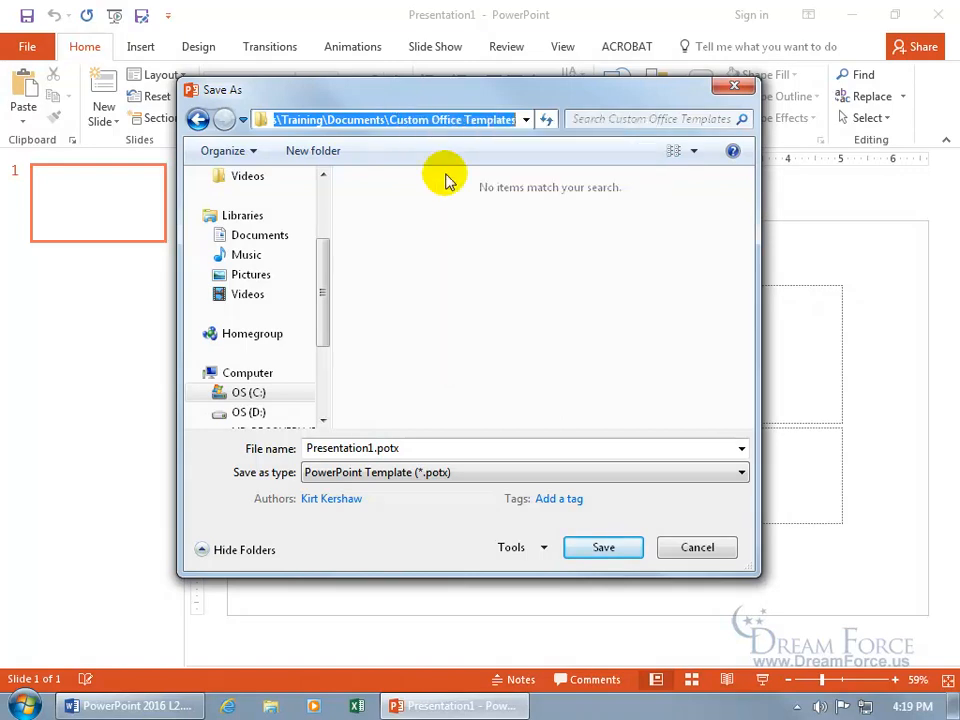
{"action": "left_click", "coordinate": [688, 549]}
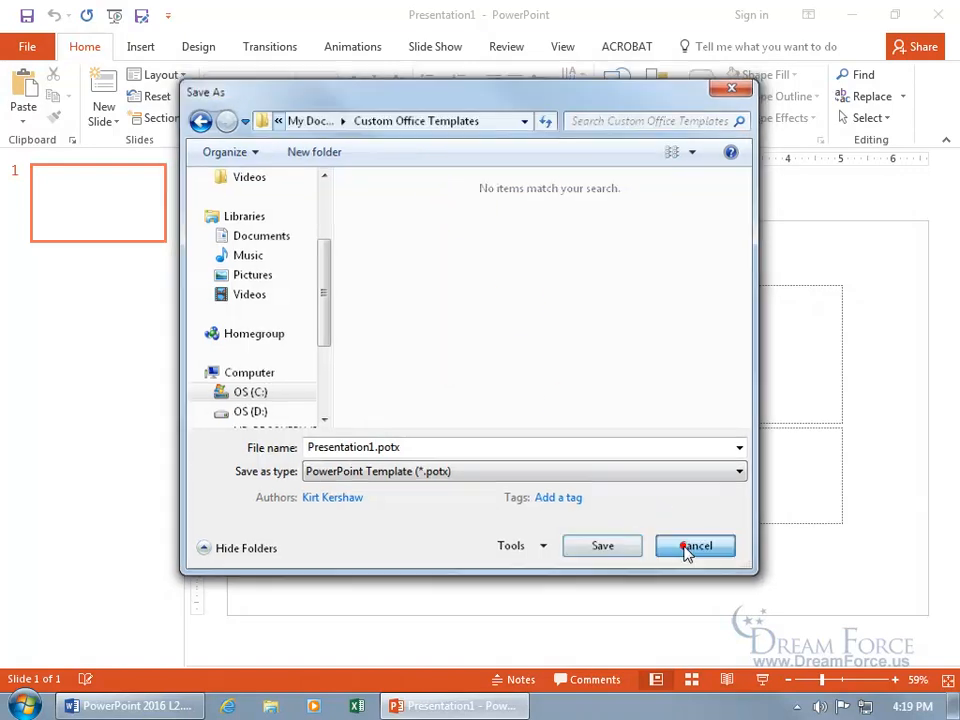
Step: Paste the path C:\Users\Training\Documents\Custom Office Templates into the slide's title placeholder
{"action": "left_click", "coordinate": [534, 400]}
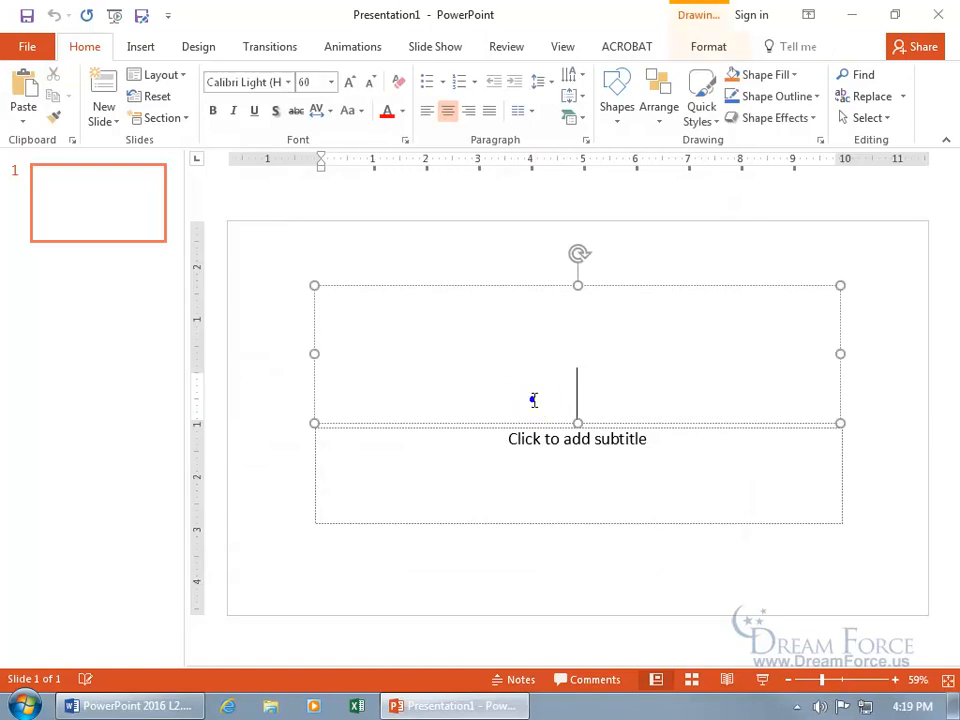
{"action": "right_click", "coordinate": [534, 400]}
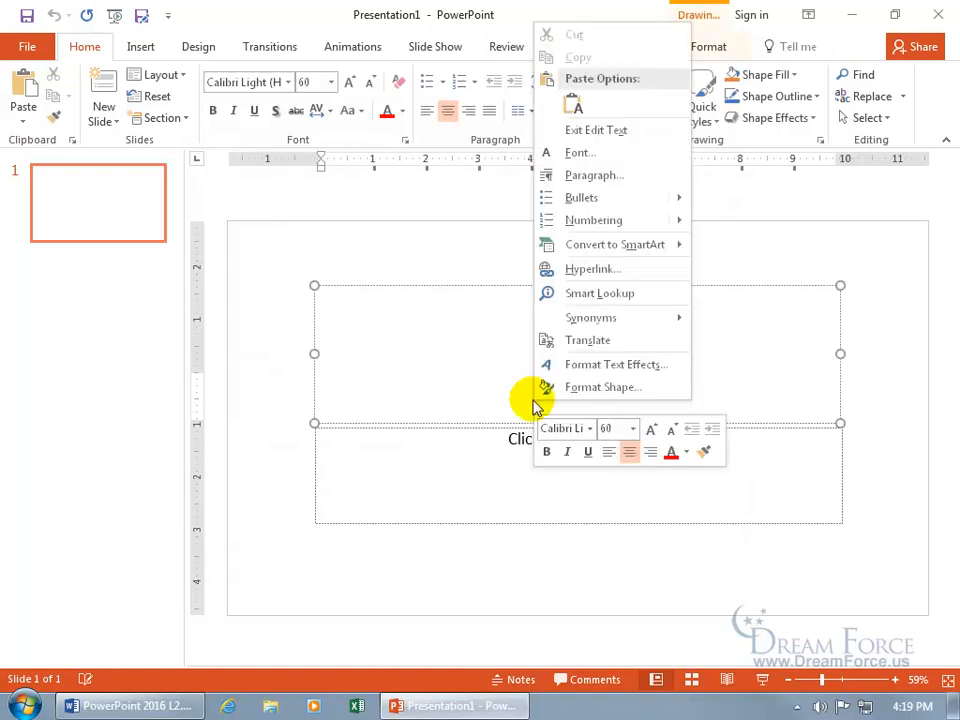
{"action": "left_click", "coordinate": [573, 104]}
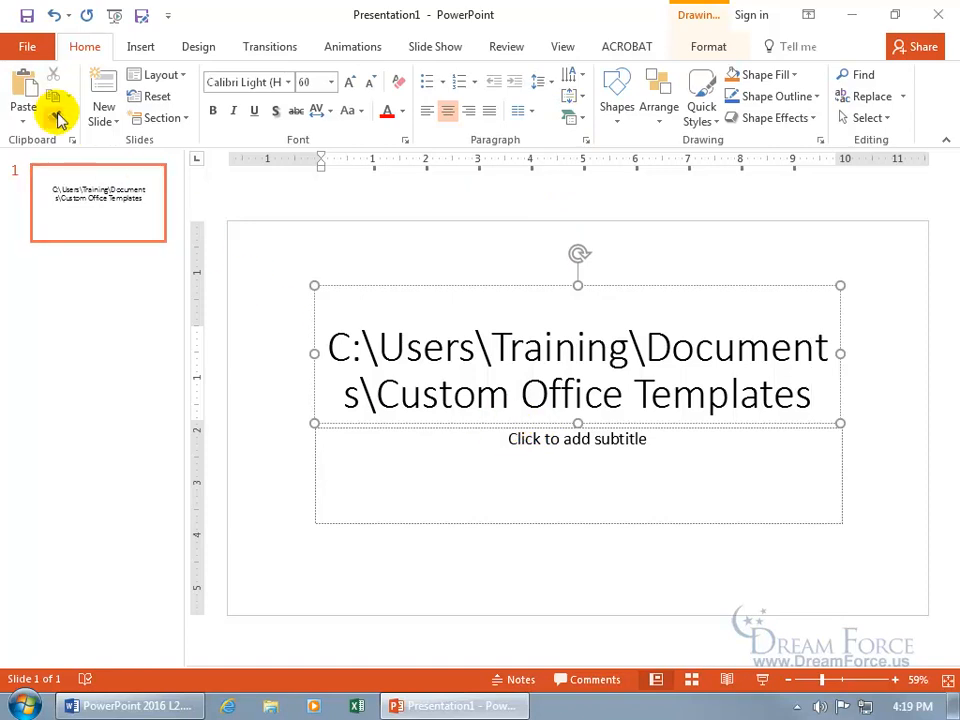
Step: Set the default personal templates location to C:\Users\Training\Documents\Custom Office Templates in the PowerPoint options and apply it
{"action": "left_click", "coordinate": [30, 50]}
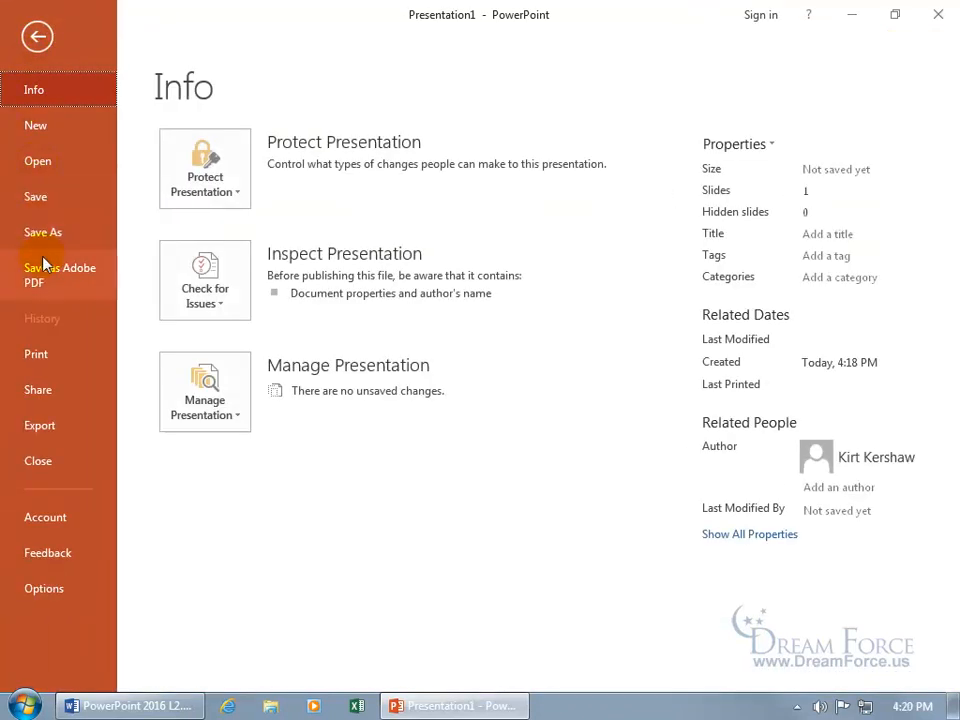
{"action": "left_click", "coordinate": [46, 587]}
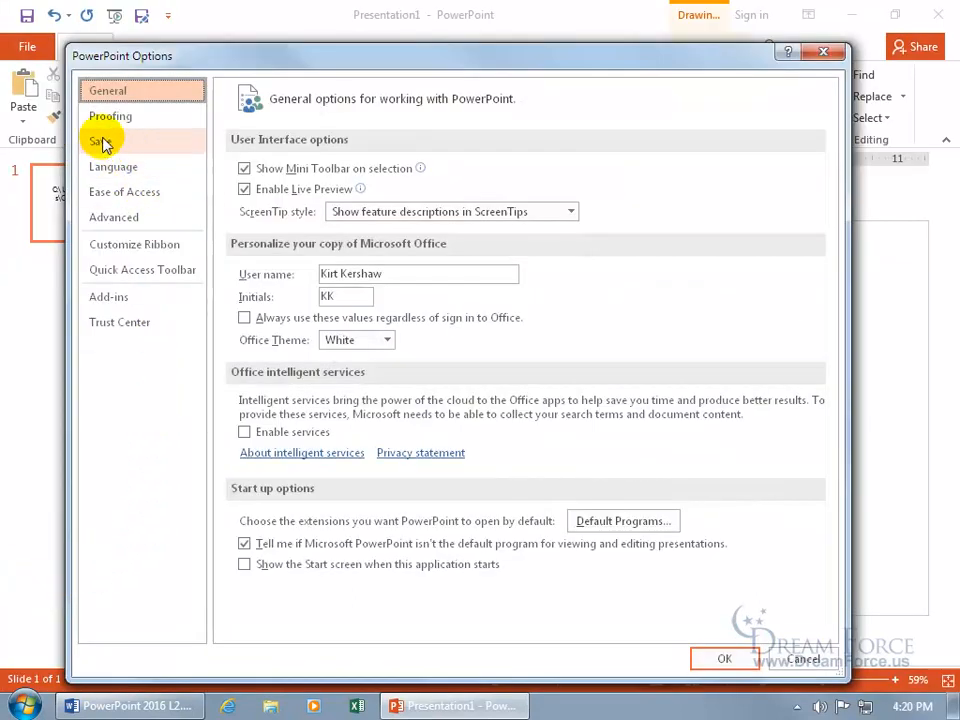
{"action": "left_click", "coordinate": [100, 138]}
{"action": "right_click", "coordinate": [478, 342]}
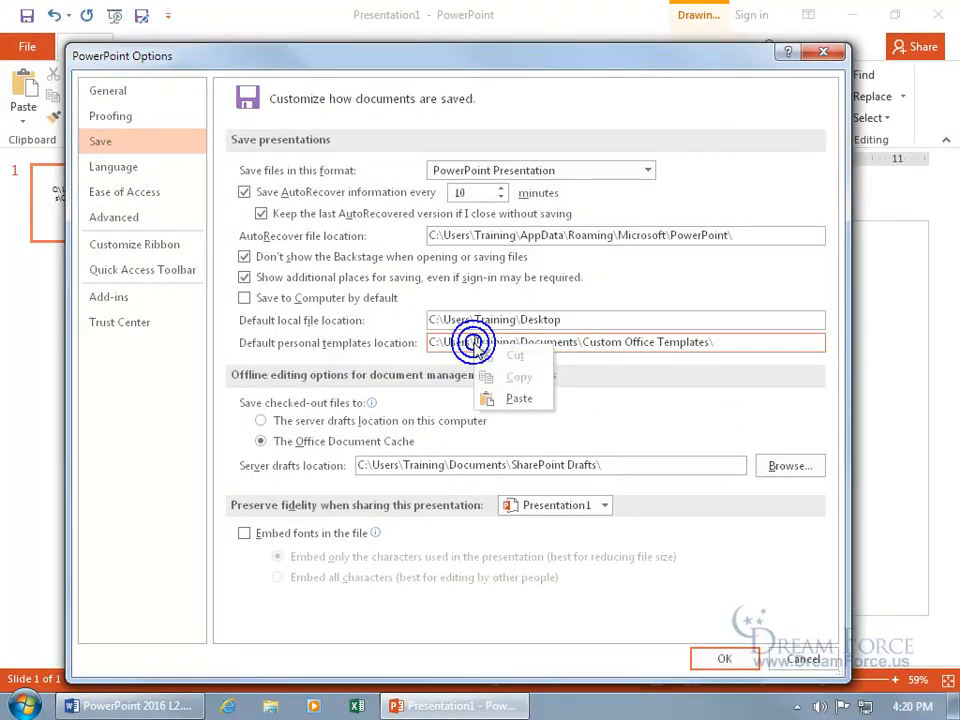
{"action": "left_click_drag", "start_coordinate": [716, 342], "coordinate": [315, 345]}
{"action": "key", "text": "ctrl+c"}
{"action": "key", "text": "Delete"}
{"action": "right_click", "coordinate": [435, 343]}
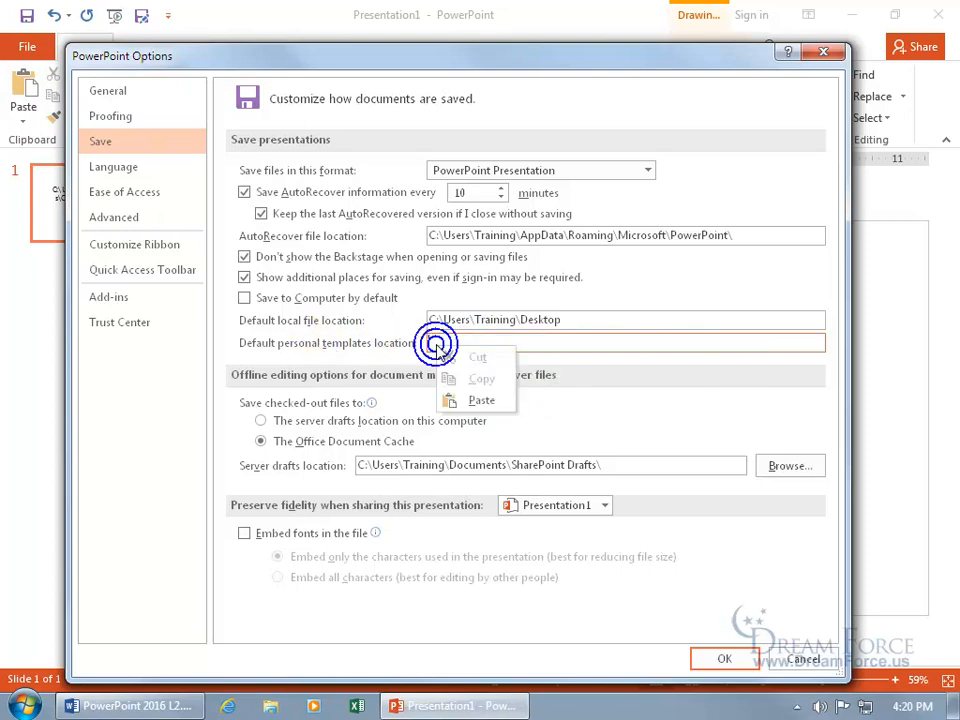
{"action": "left_click", "coordinate": [460, 401]}
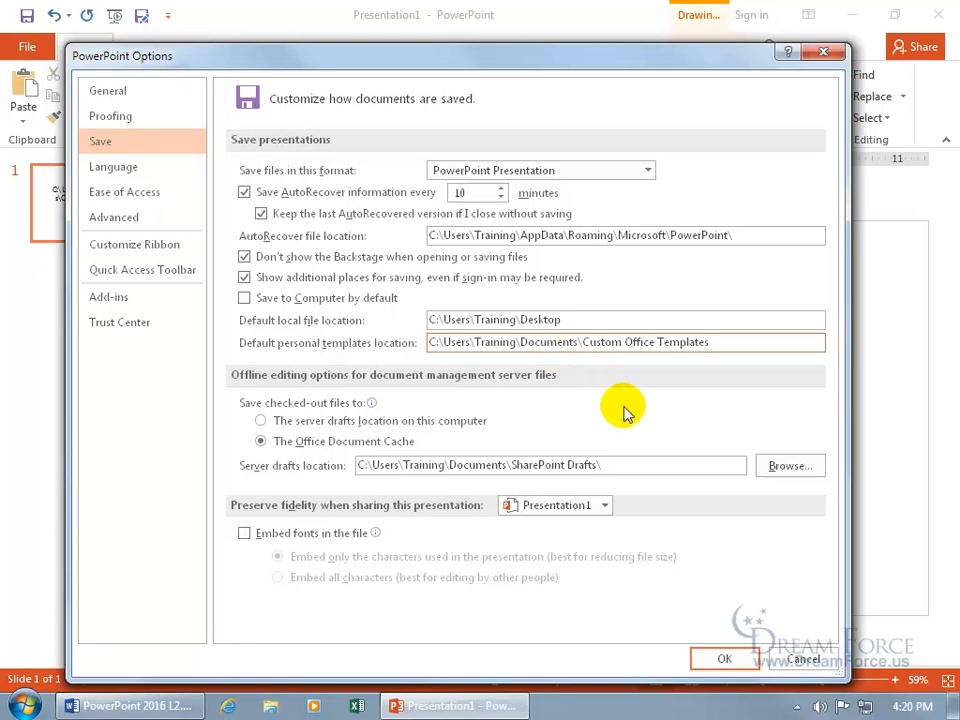
{"action": "left_click", "coordinate": [726, 659]}
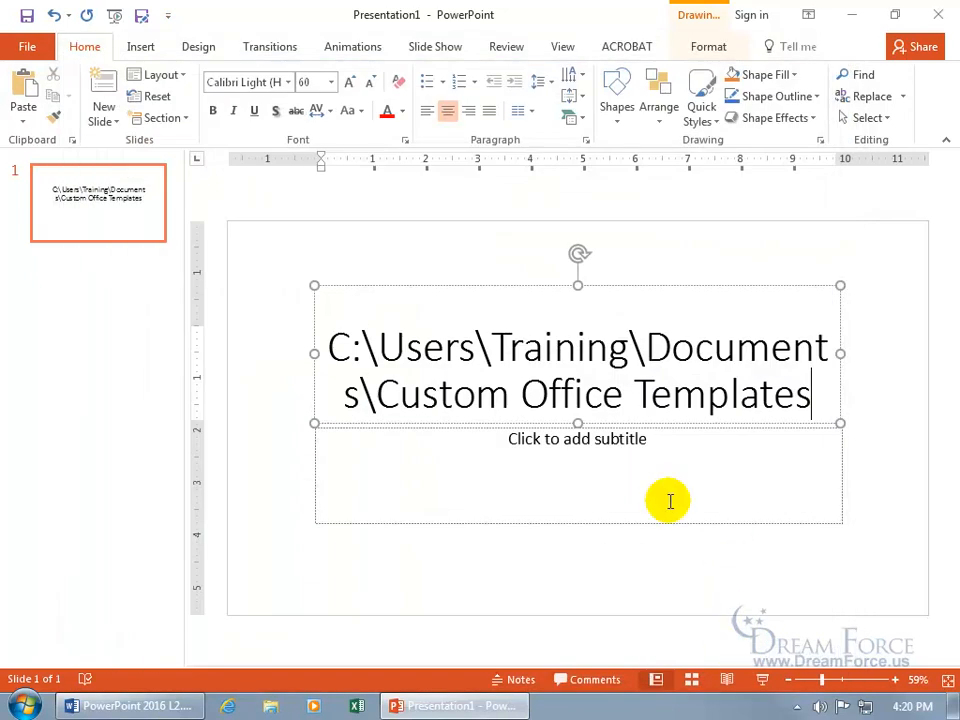
Step: Display the custom template folders available for a new presentation
{"action": "left_click", "coordinate": [28, 50]}
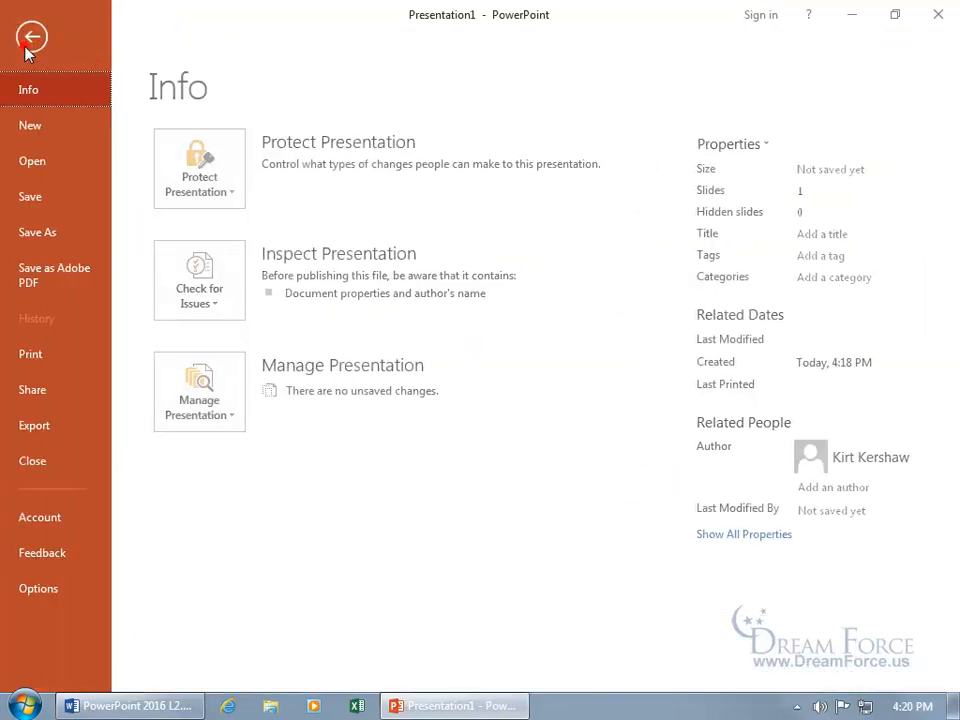
{"action": "left_click", "coordinate": [37, 125]}
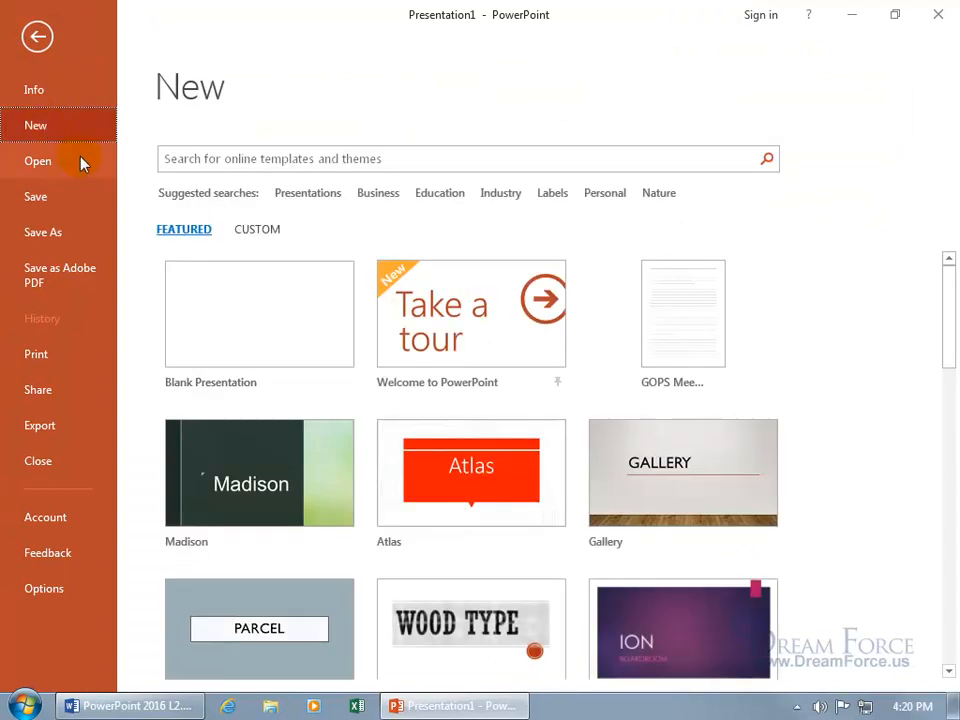
{"action": "left_click", "coordinate": [260, 234]}
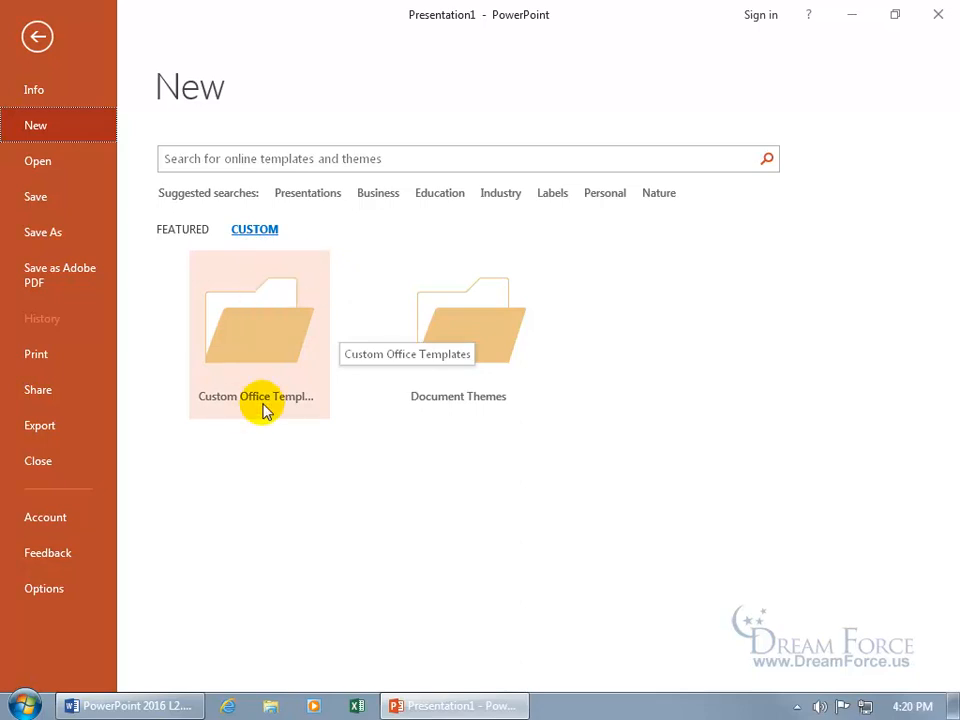
Step: Leave the new presentation page, copy the folder path of the desktop's Exercises folder, and close the folder window
{"action": "left_click", "coordinate": [32, 34]}
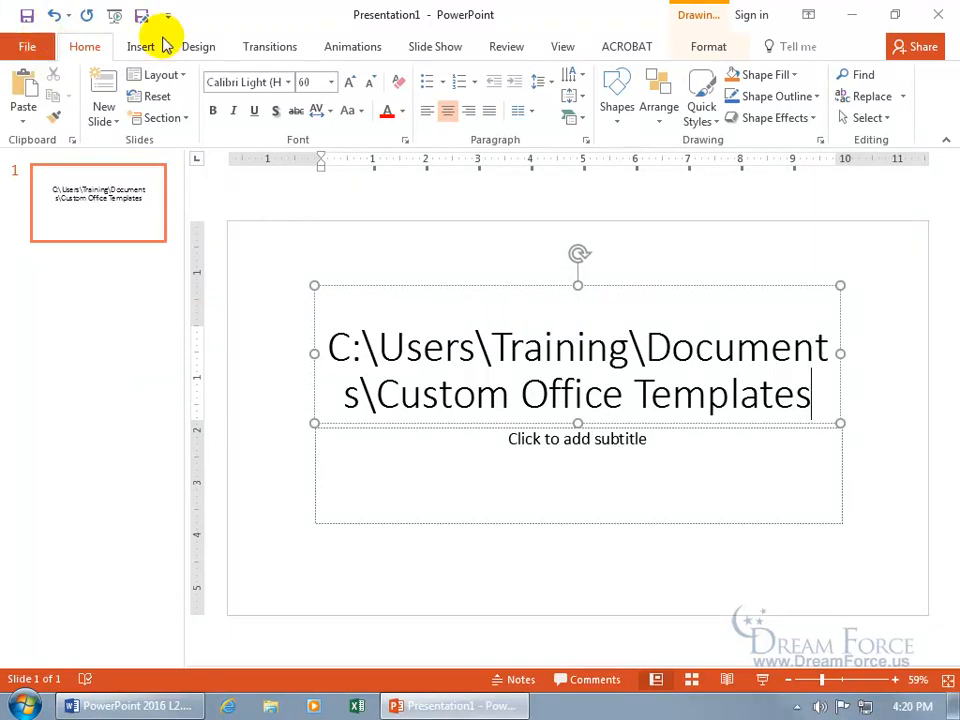
{"action": "left_click", "coordinate": [853, 20]}
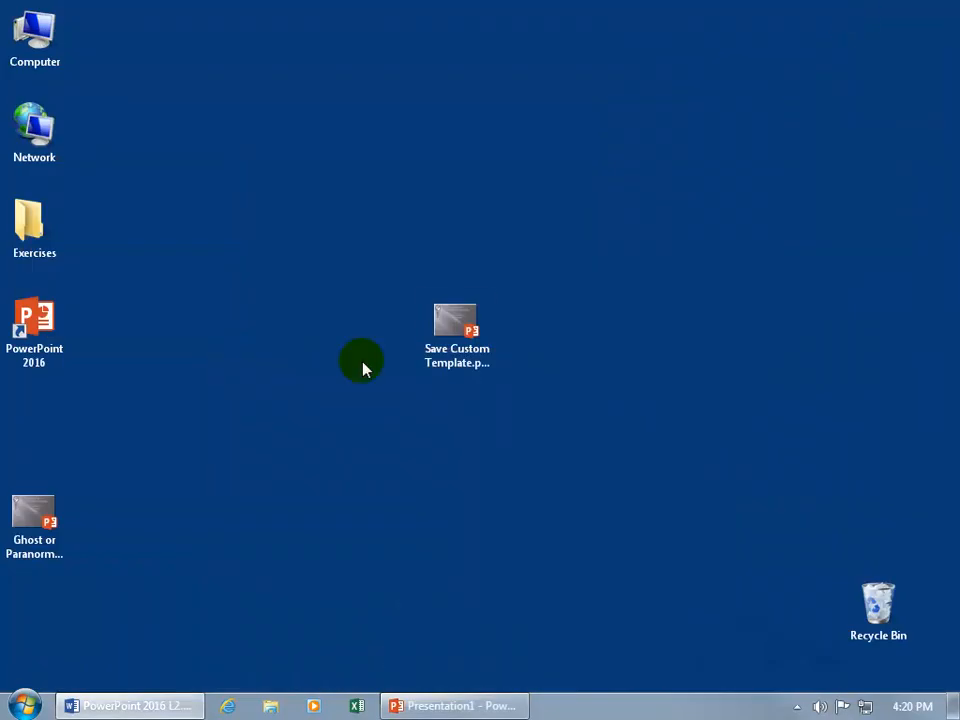
{"action": "left_click", "coordinate": [40, 230]}
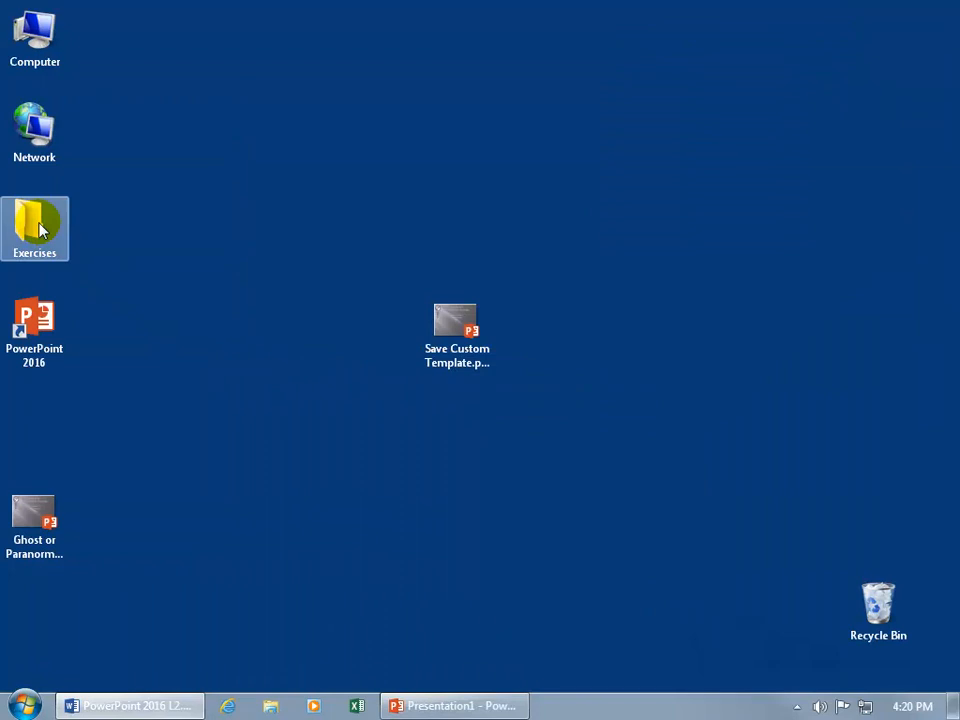
{"action": "double_click", "coordinate": [38, 226]}
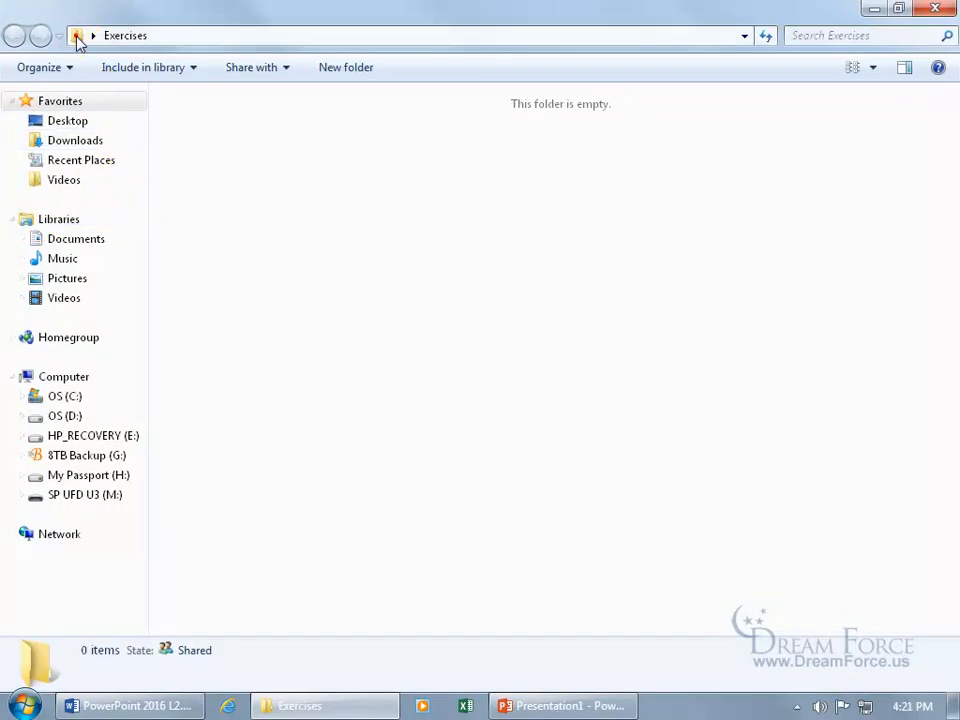
{"action": "left_click", "coordinate": [78, 36]}
{"action": "right_click", "coordinate": [112, 36]}
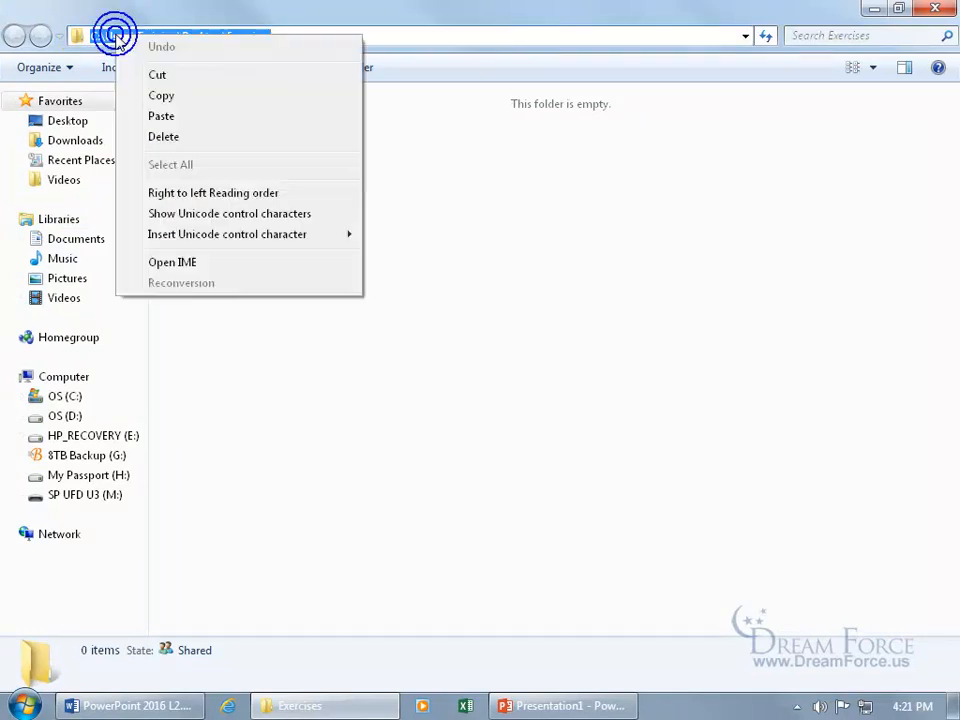
{"action": "left_click", "coordinate": [152, 93]}
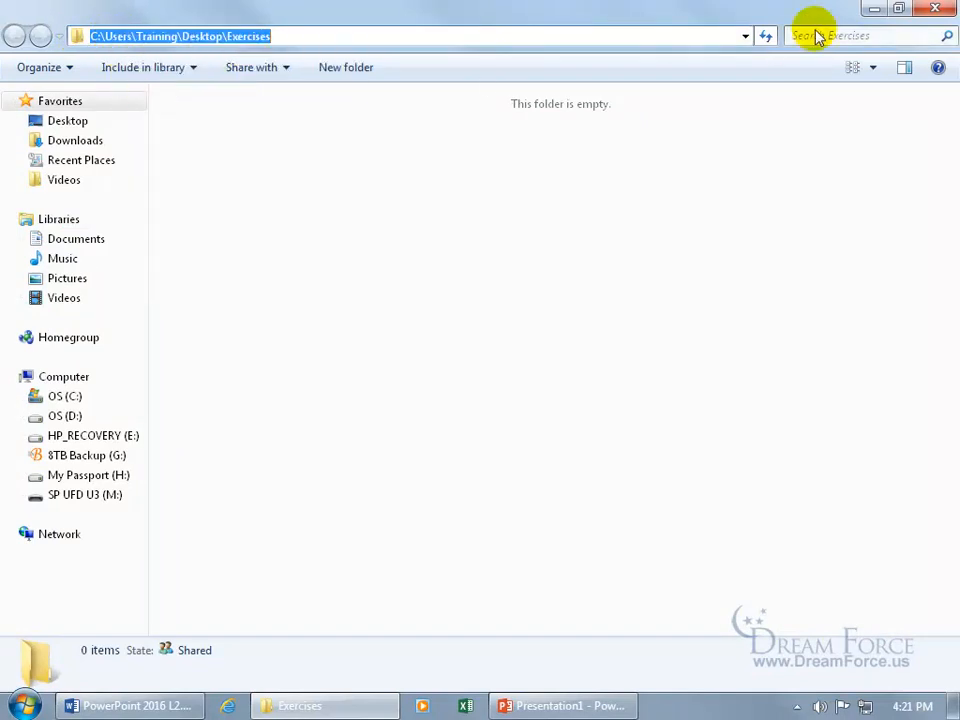
{"action": "left_click", "coordinate": [935, 8]}
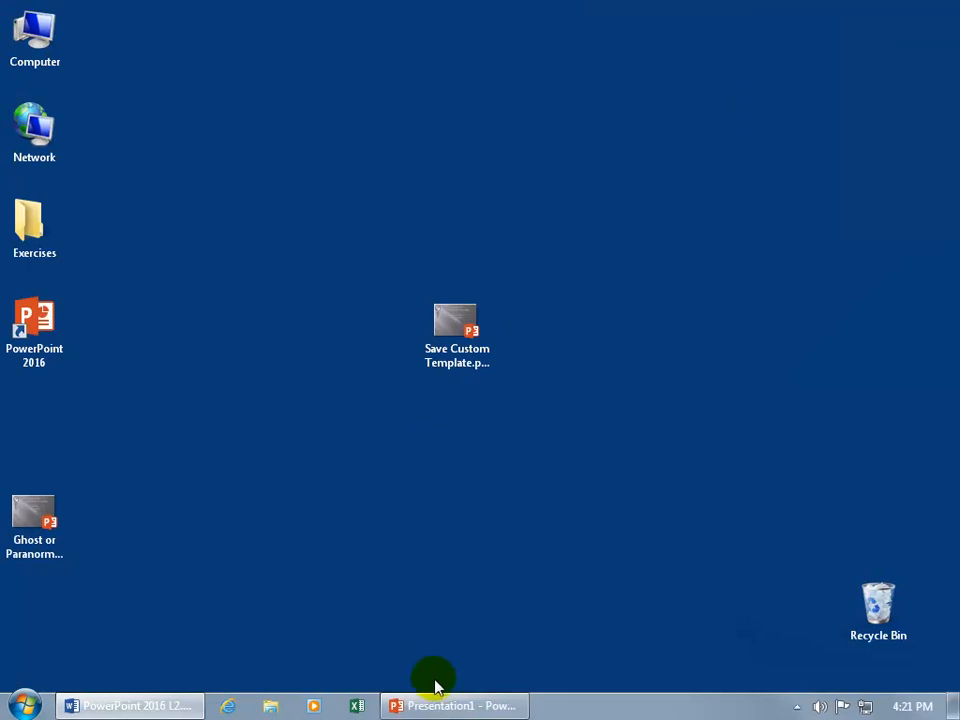
Step: Switch back to PowerPoint and set the default personal templates location to C:\Users\Training\Desktop\Exercises in the save options
{"action": "mouse_move", "coordinate": [435, 708]}
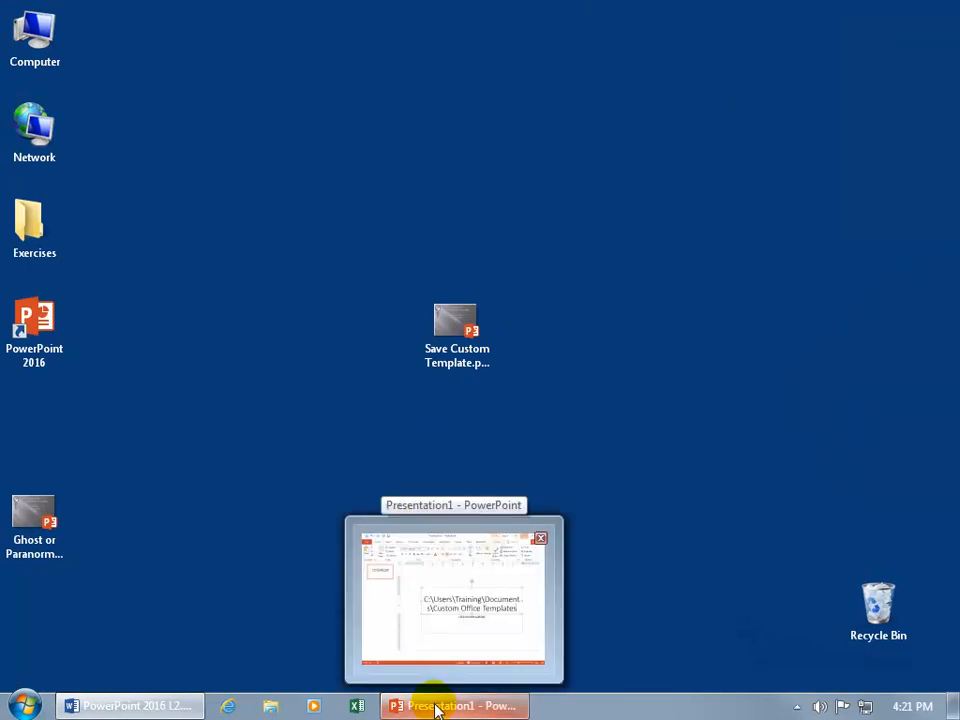
{"action": "left_click", "coordinate": [435, 706]}
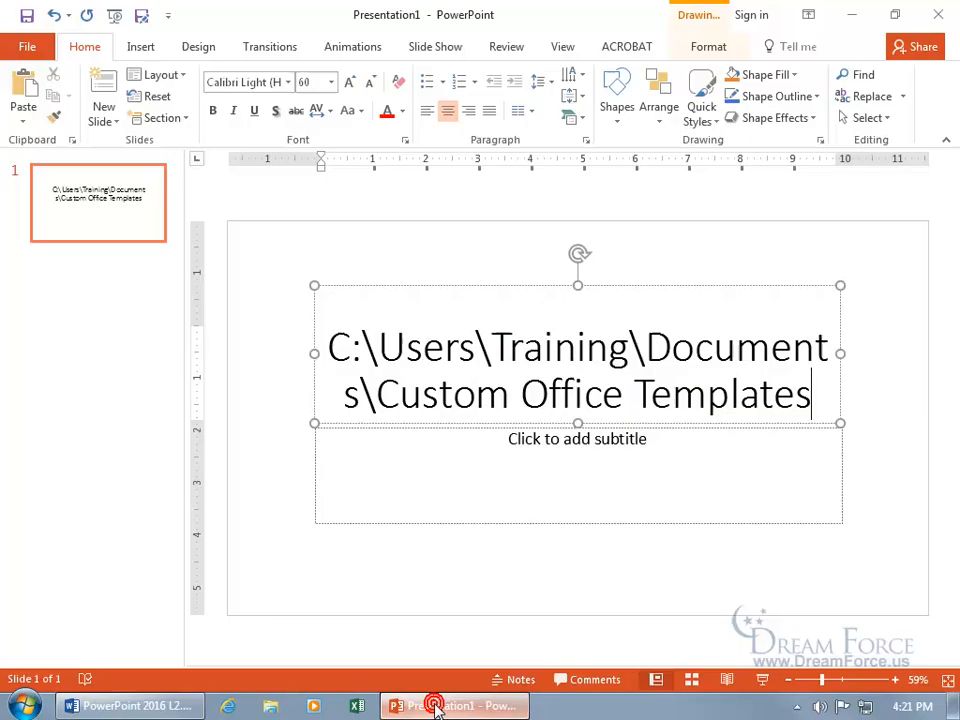
{"action": "left_click", "coordinate": [32, 47]}
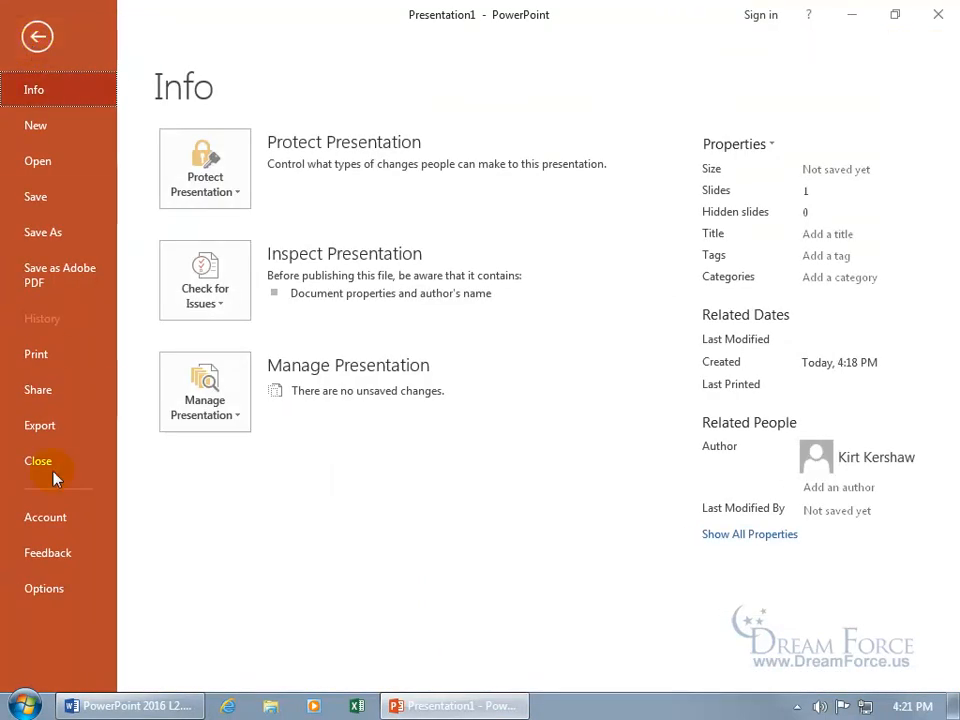
{"action": "left_click", "coordinate": [57, 588]}
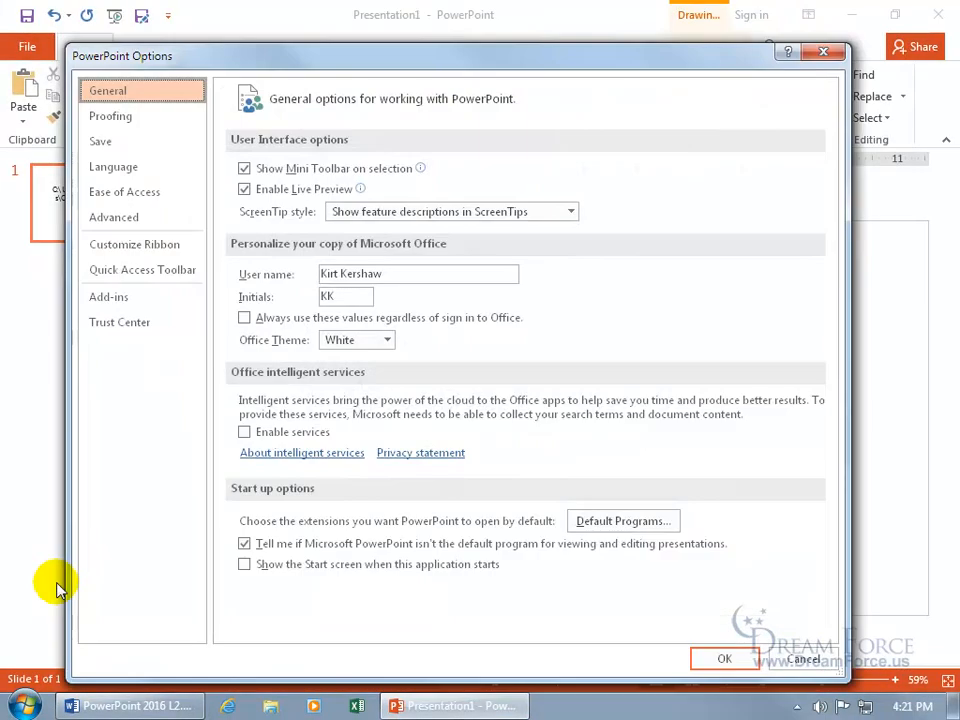
{"action": "left_click", "coordinate": [118, 143]}
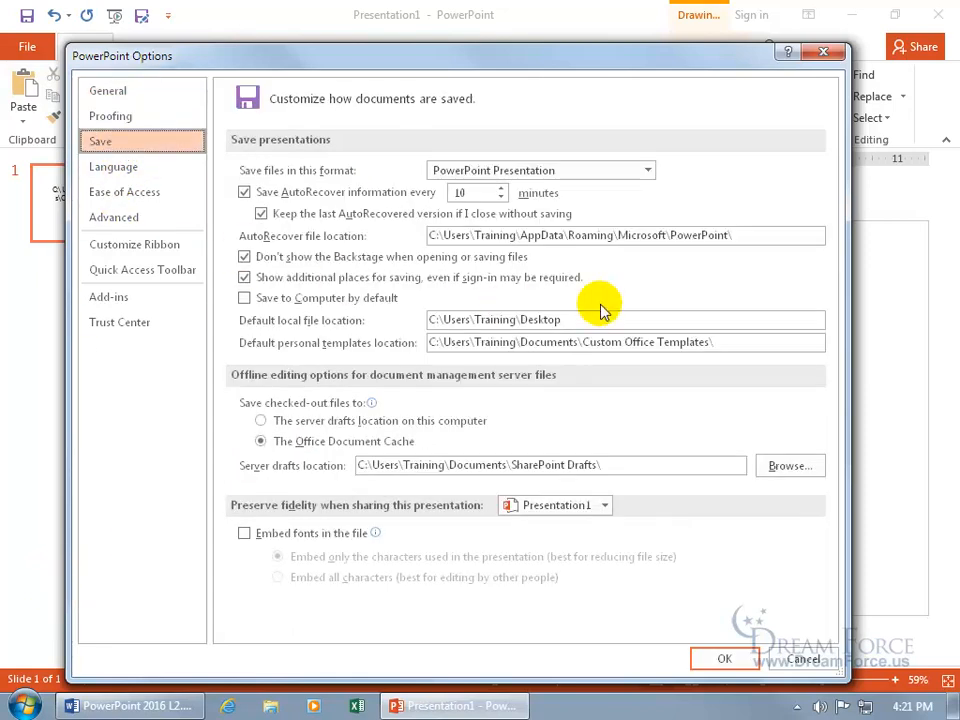
{"action": "left_click_drag", "start_coordinate": [748, 341], "coordinate": [390, 348]}
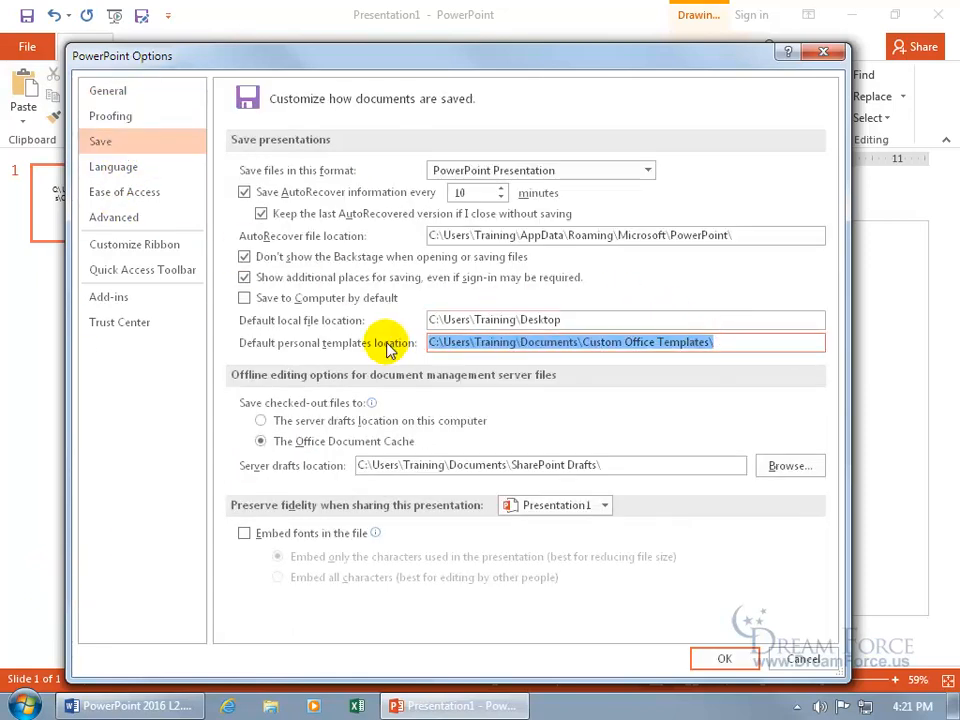
{"action": "key", "text": "ctrl+v"}
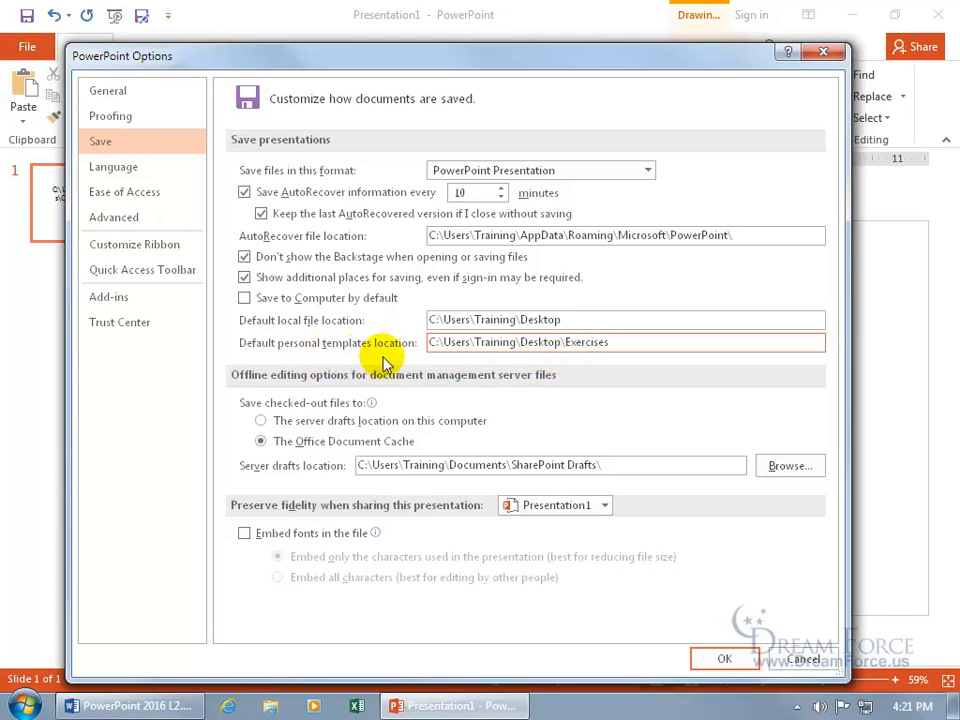
{"action": "left_click", "coordinate": [726, 658]}
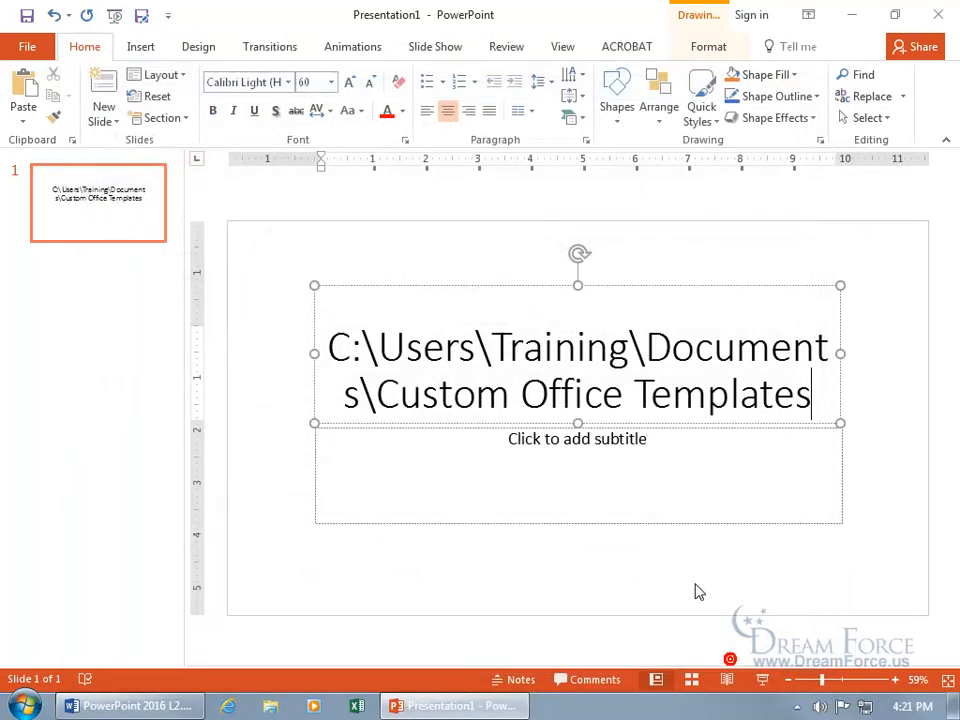
Step: View the custom templates offered for a new presentation
{"action": "left_click", "coordinate": [27, 48]}
{"action": "left_click", "coordinate": [40, 128]}
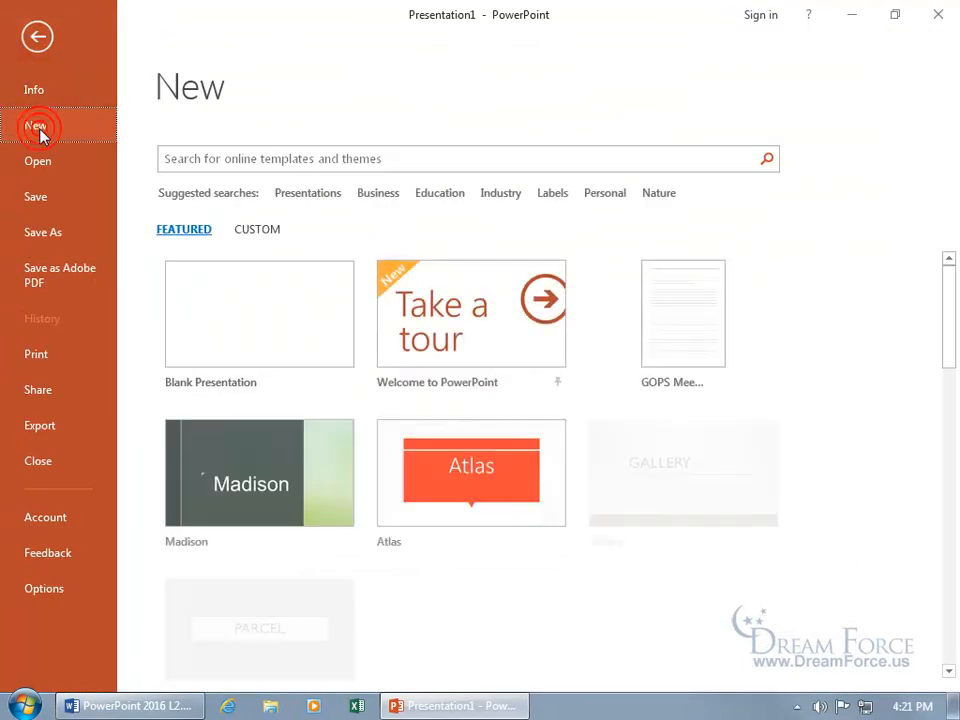
{"action": "left_click", "coordinate": [263, 234]}
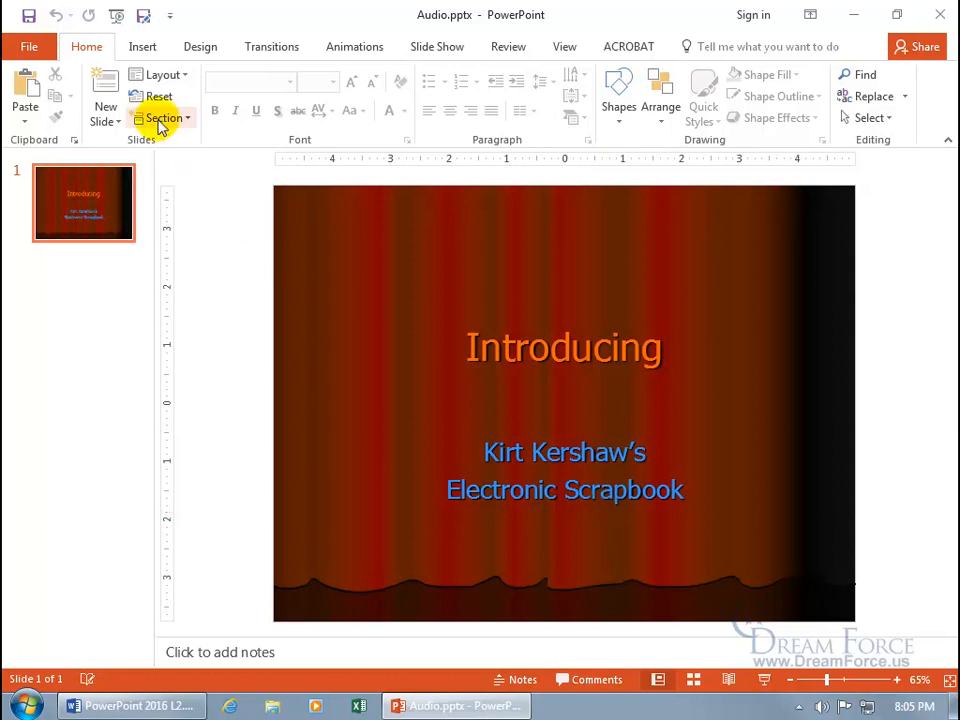
Step: Show the commands for inserting content on the Introducing slide of Audio.pptx
{"action": "left_click", "coordinate": [142, 50]}
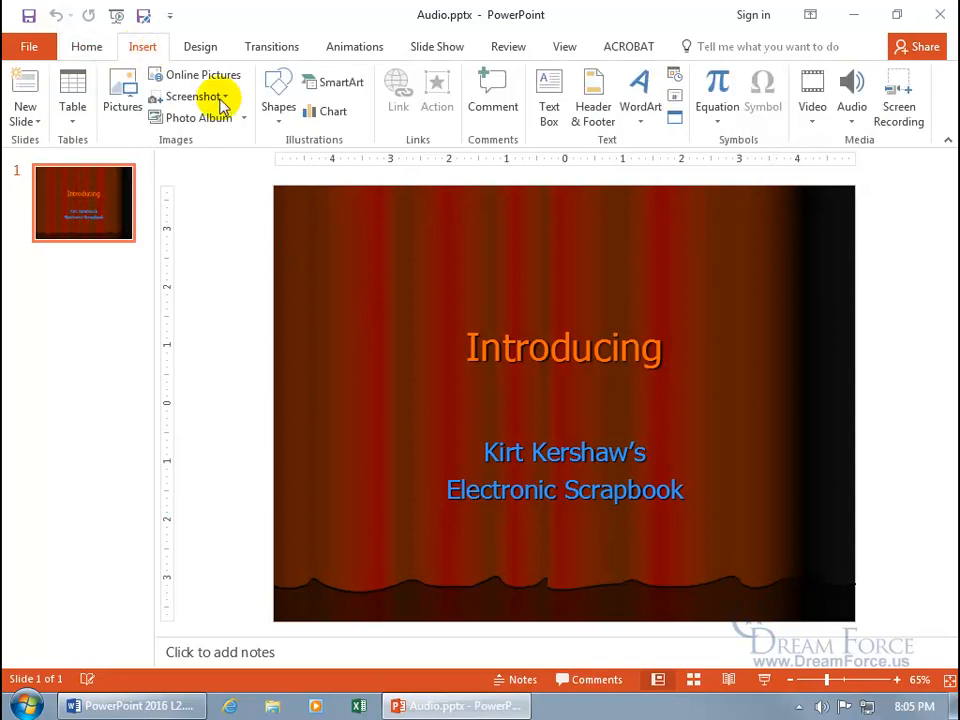